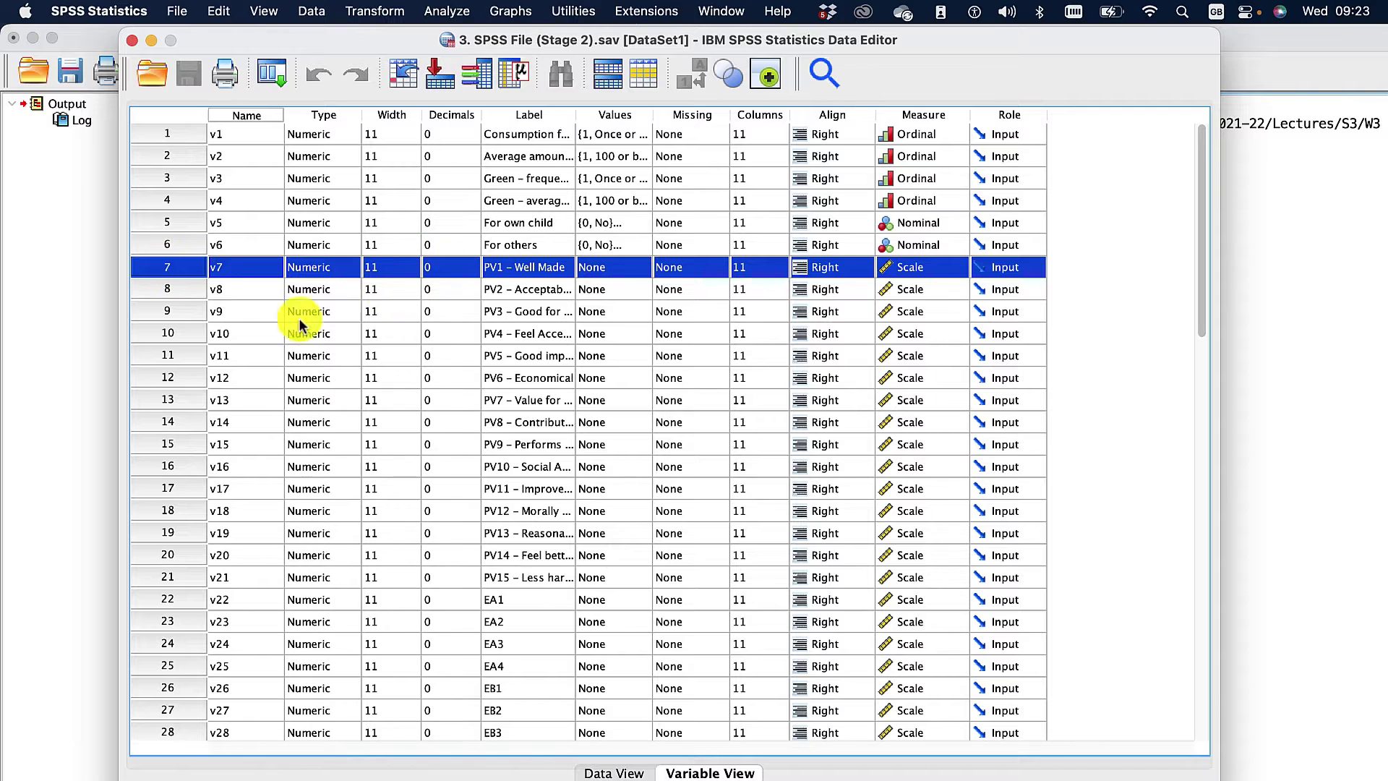
Step: Select the PV7 variable (v13) and inspect its data values in Data View
left_click(156, 332)
left_click(162, 356)
left_click(151, 400)
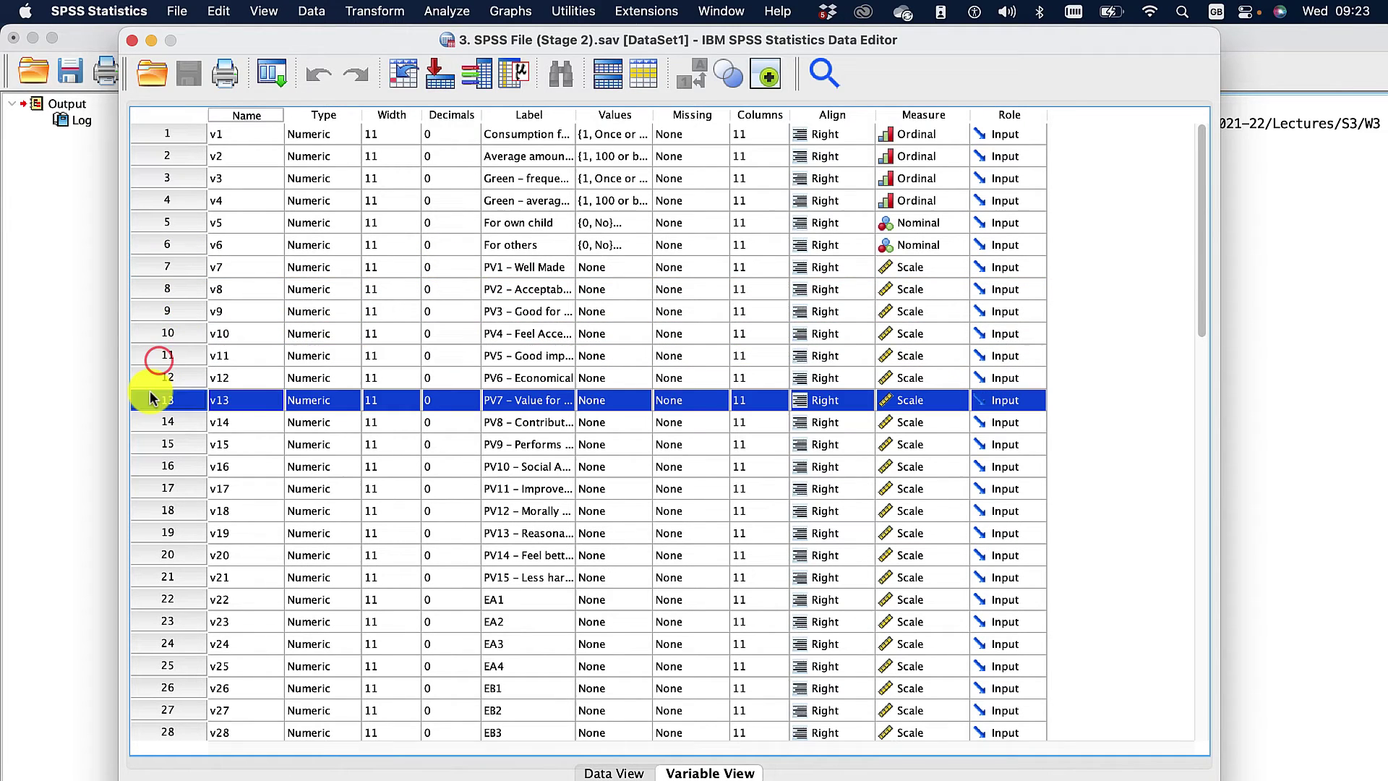
left_click(625, 760)
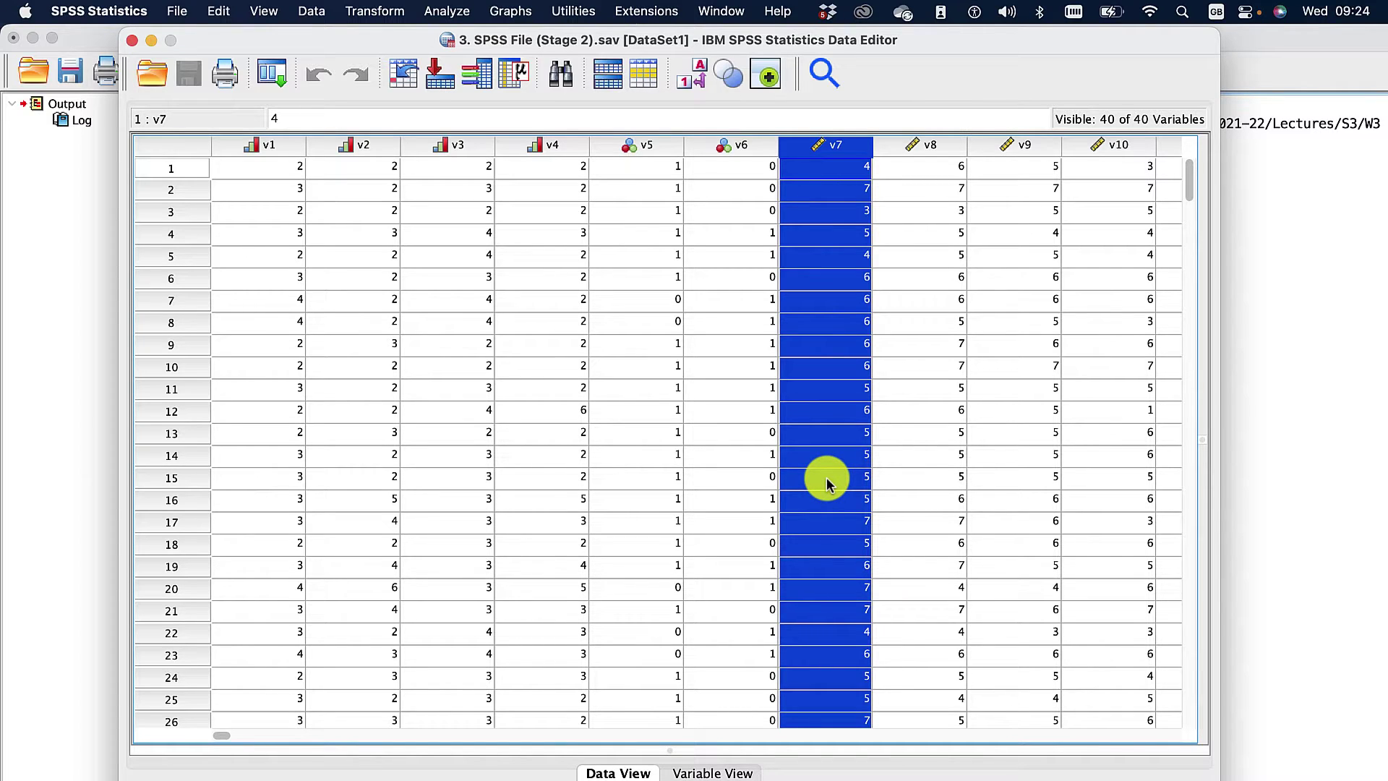
right_click(828, 482)
left_click(807, 394)
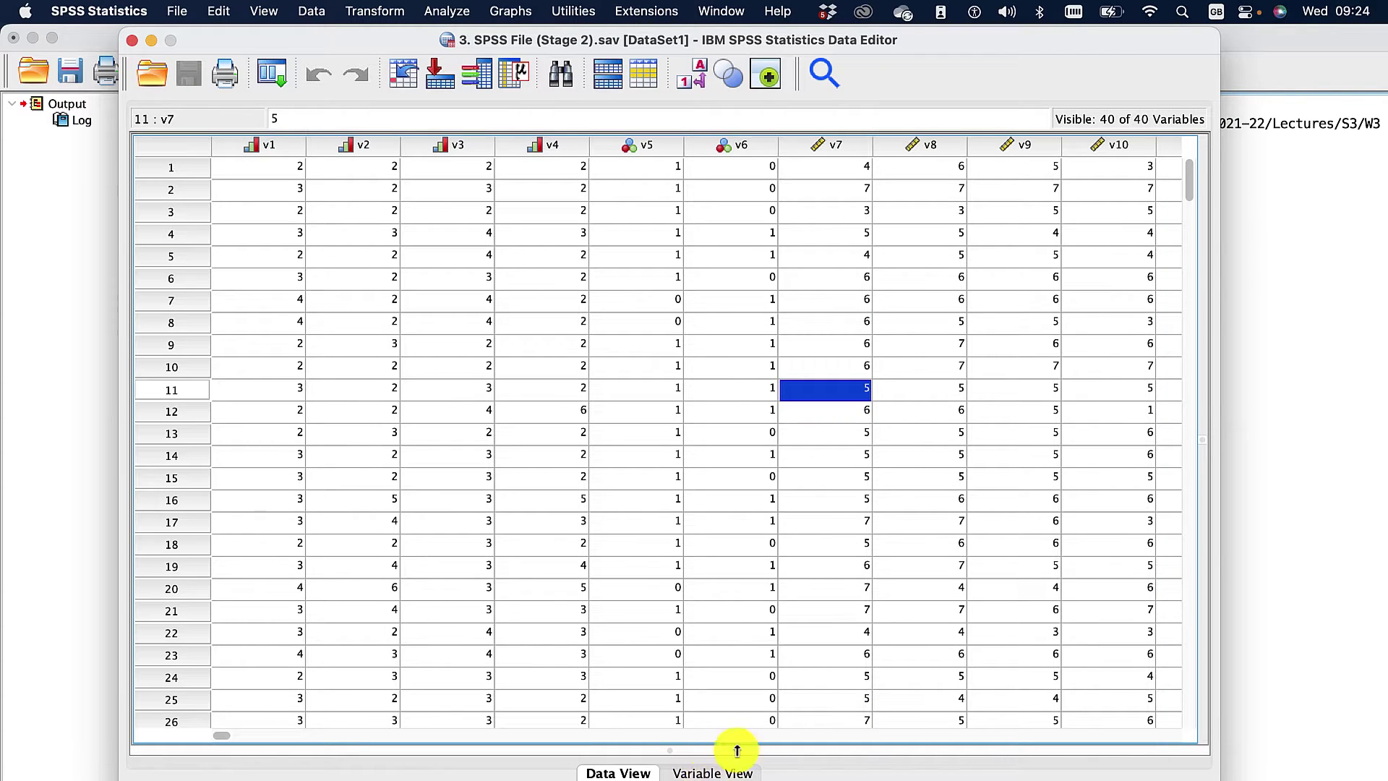
left_click(691, 773)
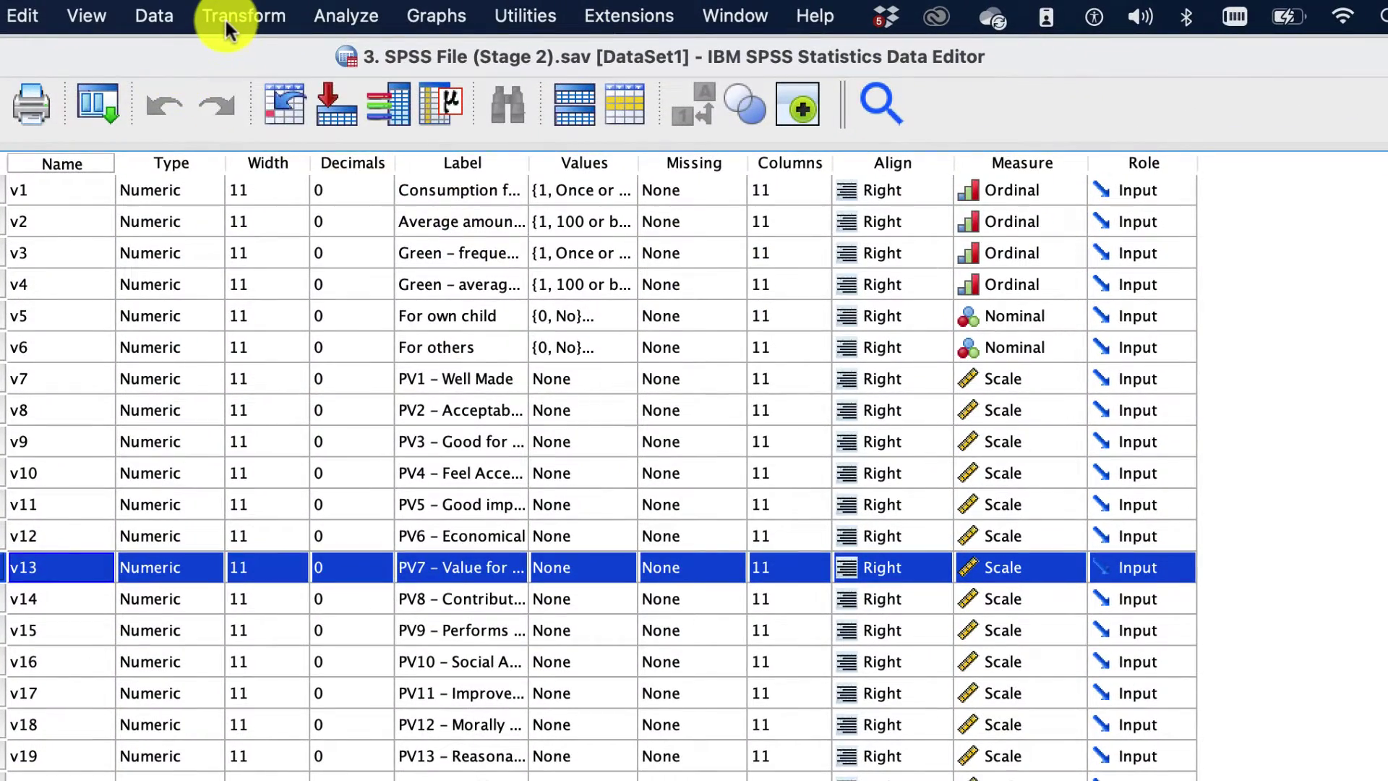
Step: Start Recode into Different Variables with PV7 as input and open Old and New Values
left_click(224, 19)
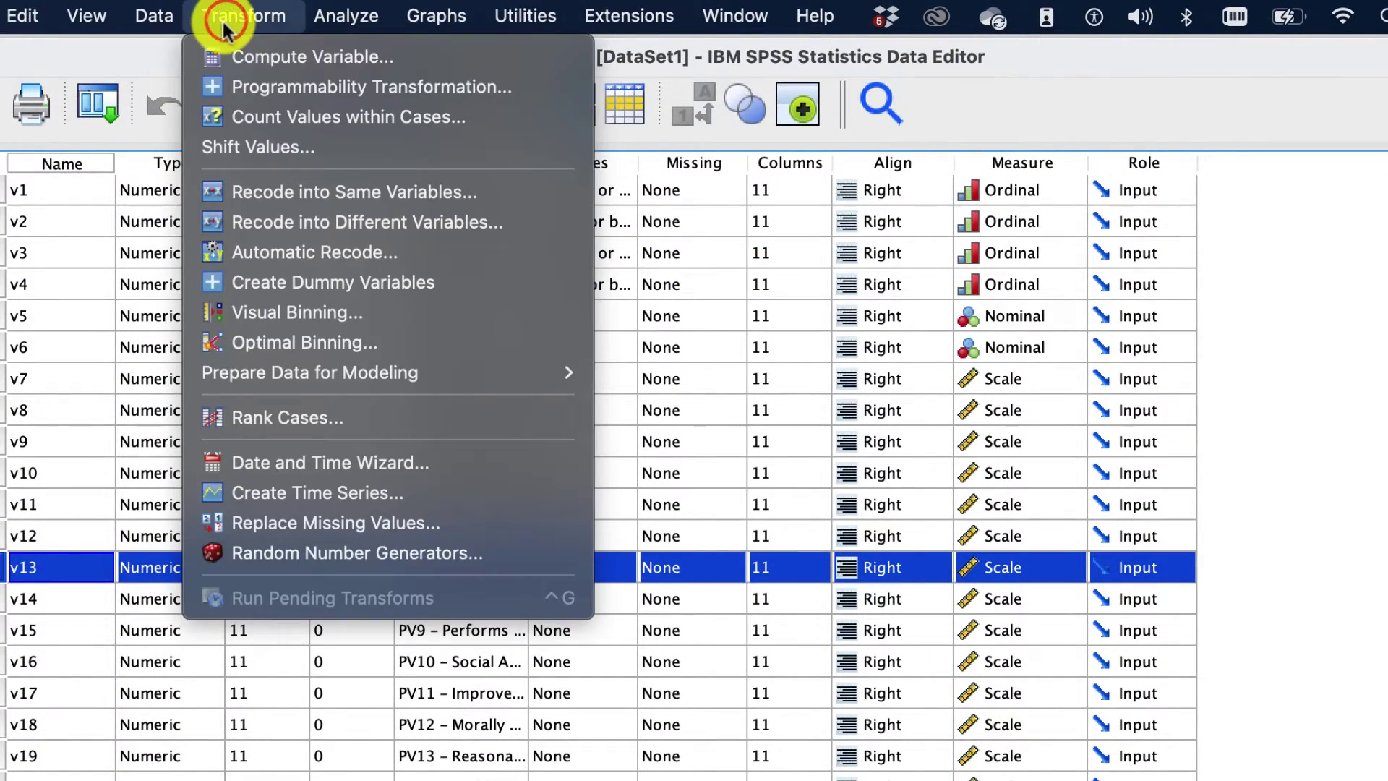
left_click(329, 221)
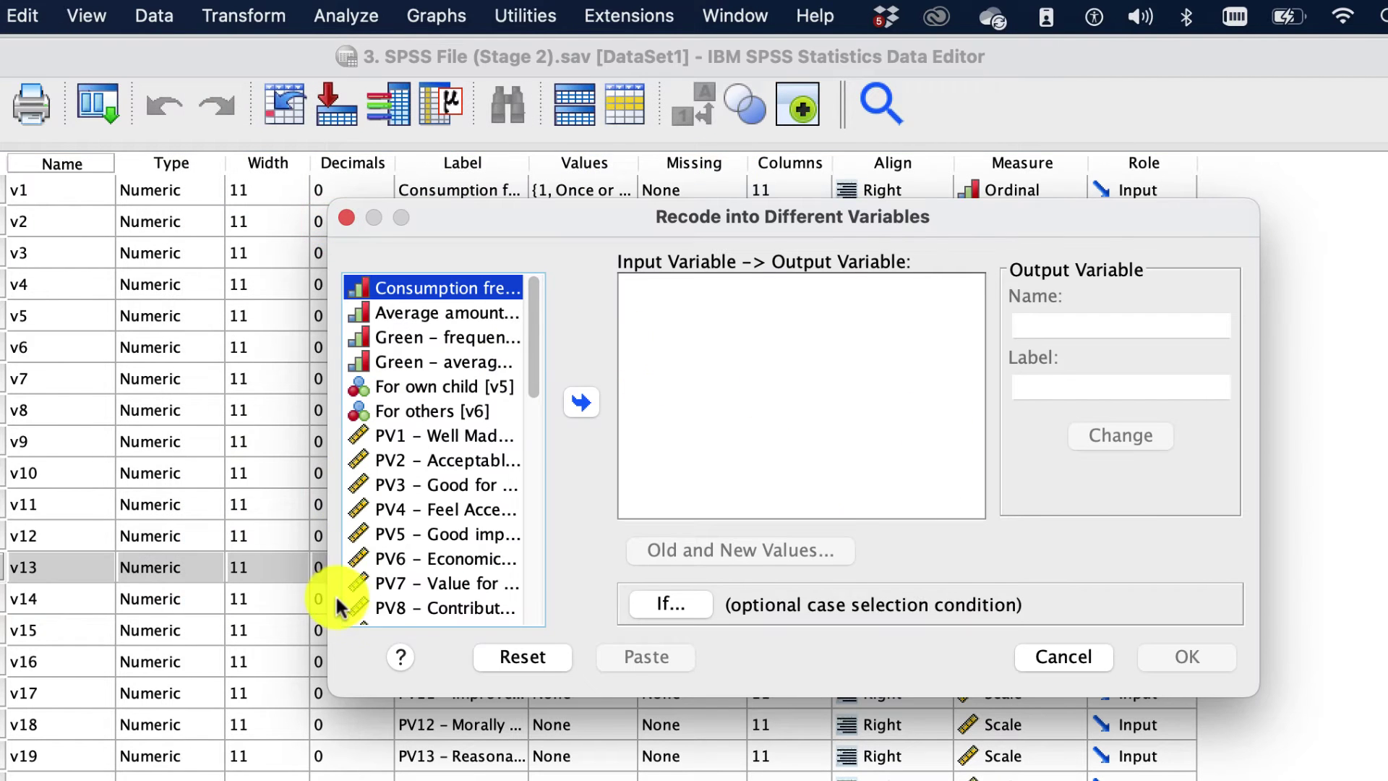
left_click(375, 581)
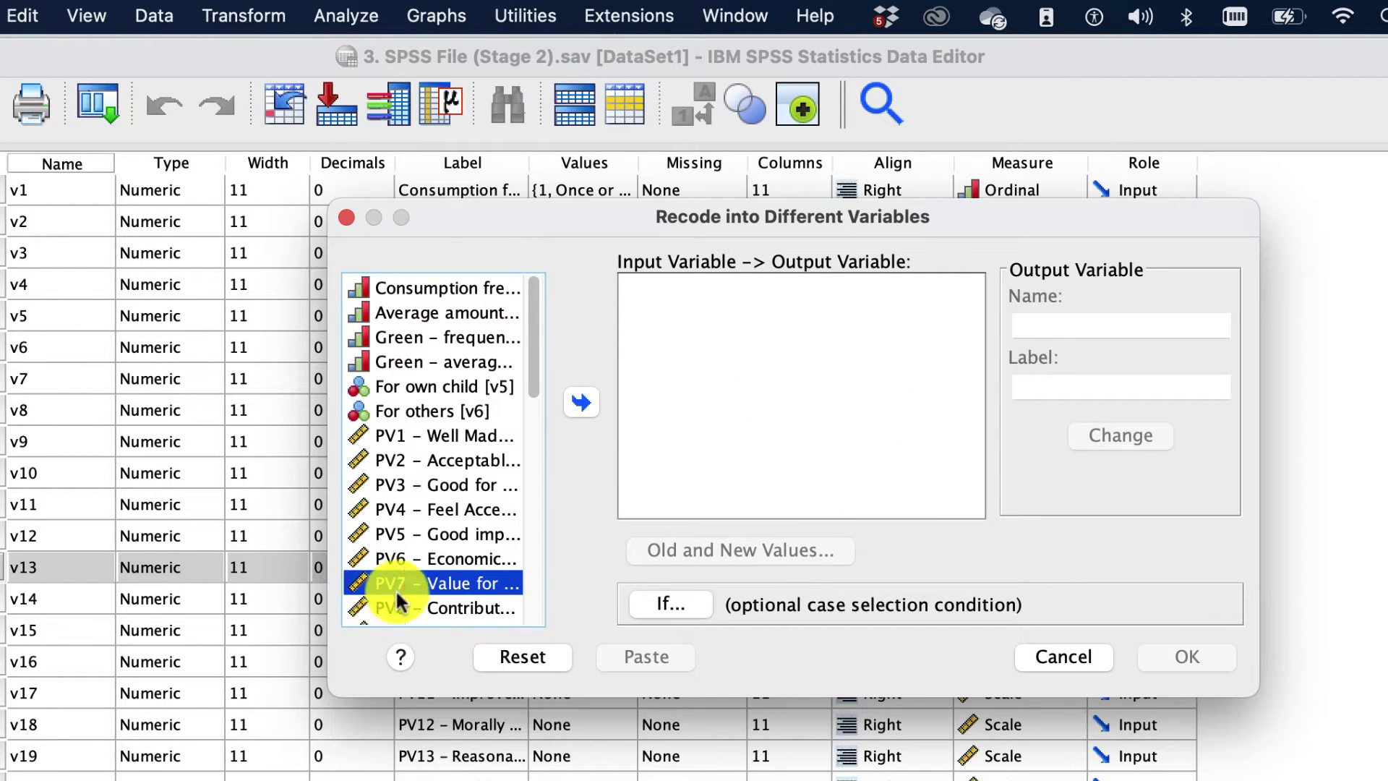
left_click(576, 403)
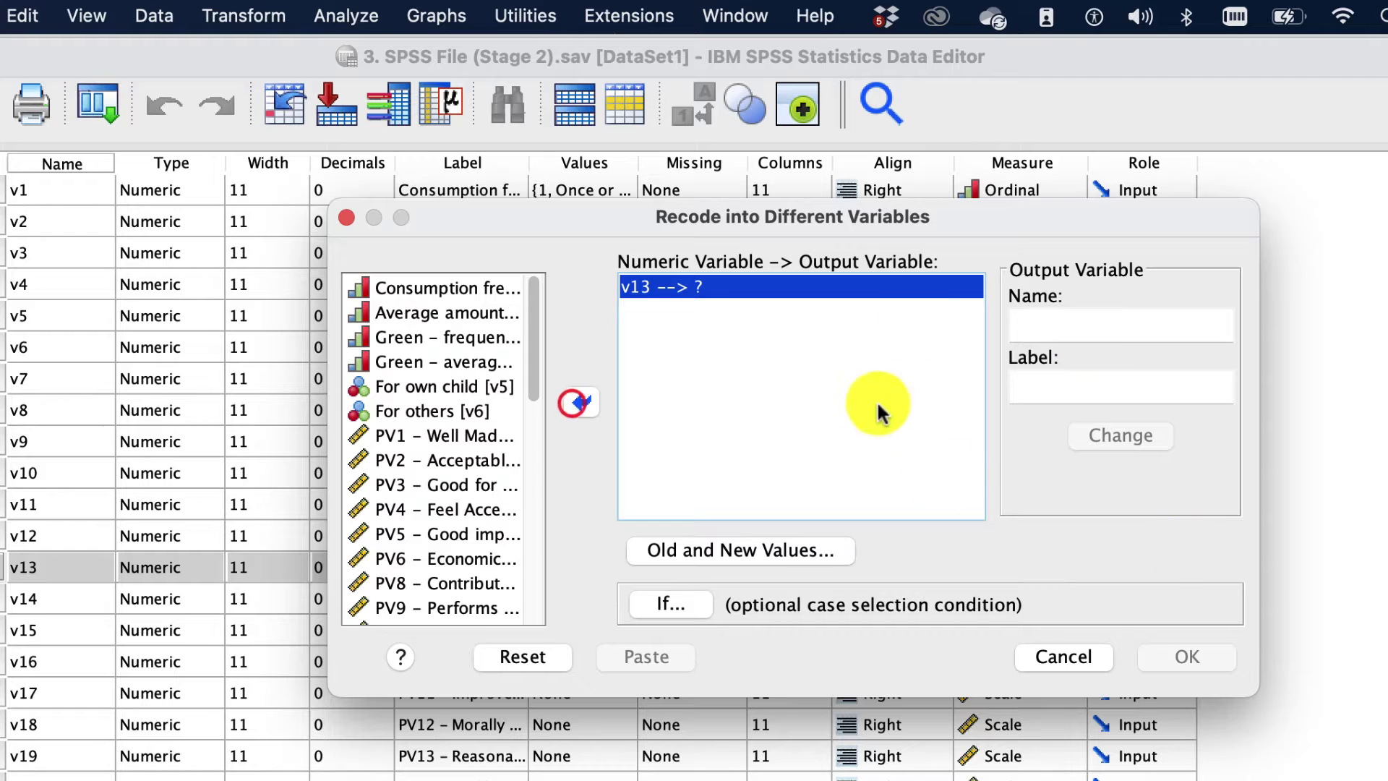
left_click(744, 548)
Step: Map old values 1, 2 and 3 each to new value 1
left_click(429, 274)
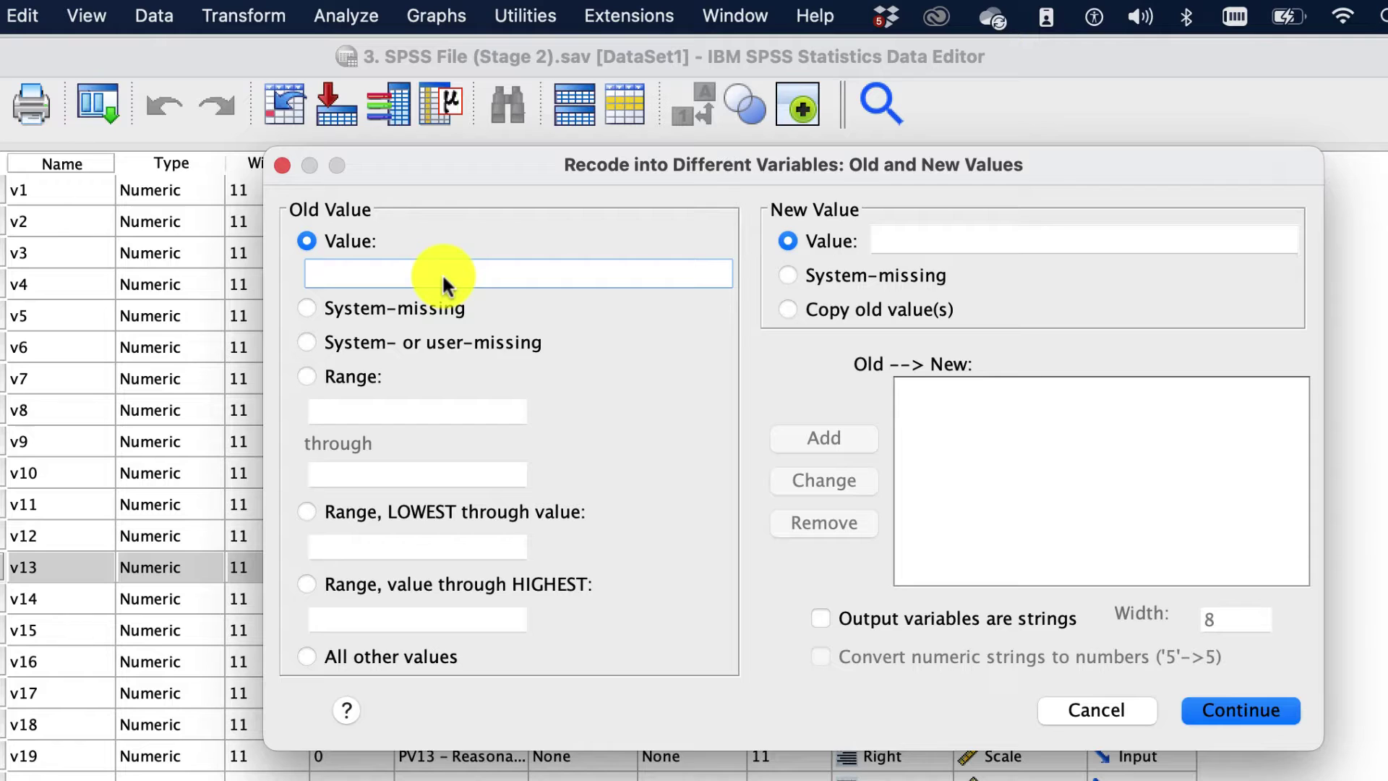
type("1")
left_click(904, 240)
type("1")
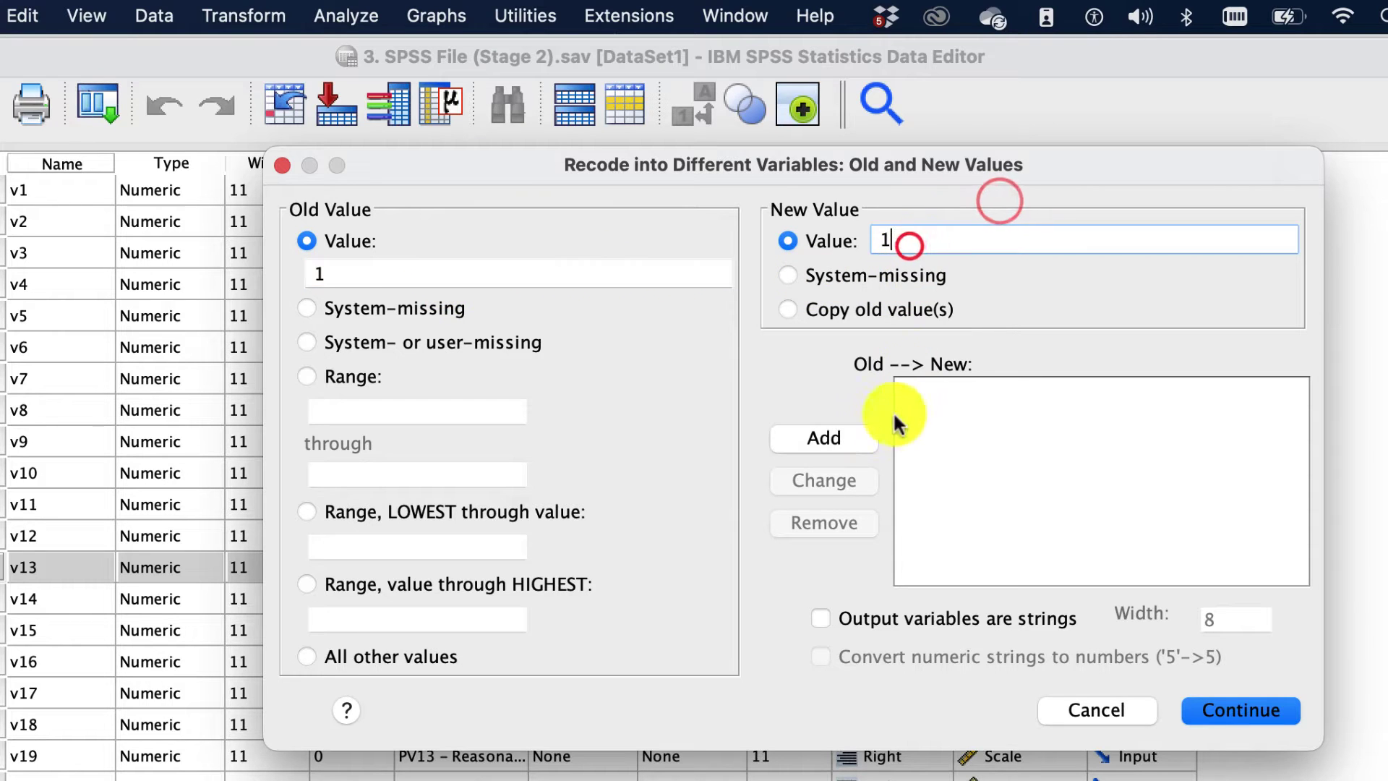
left_click(848, 441)
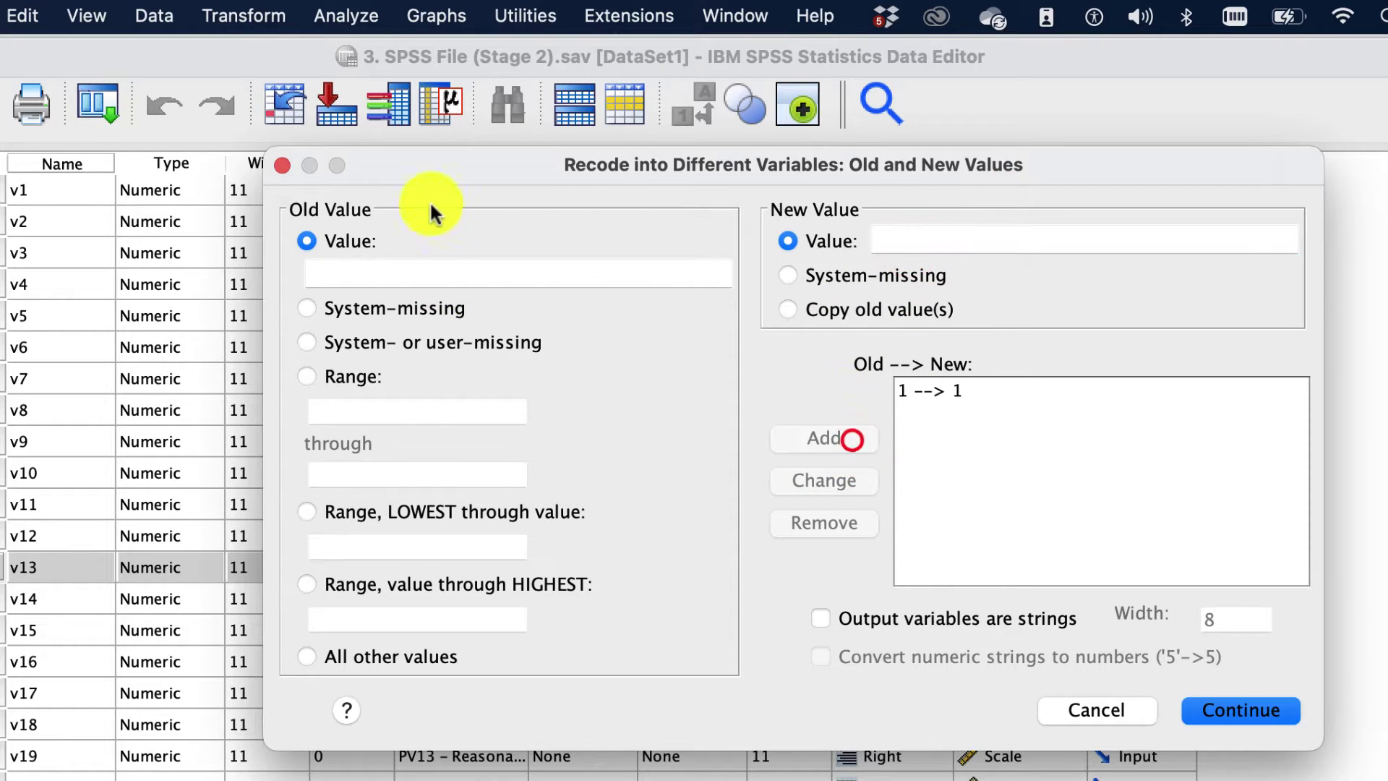
left_click(388, 272)
type("2")
left_click(921, 241)
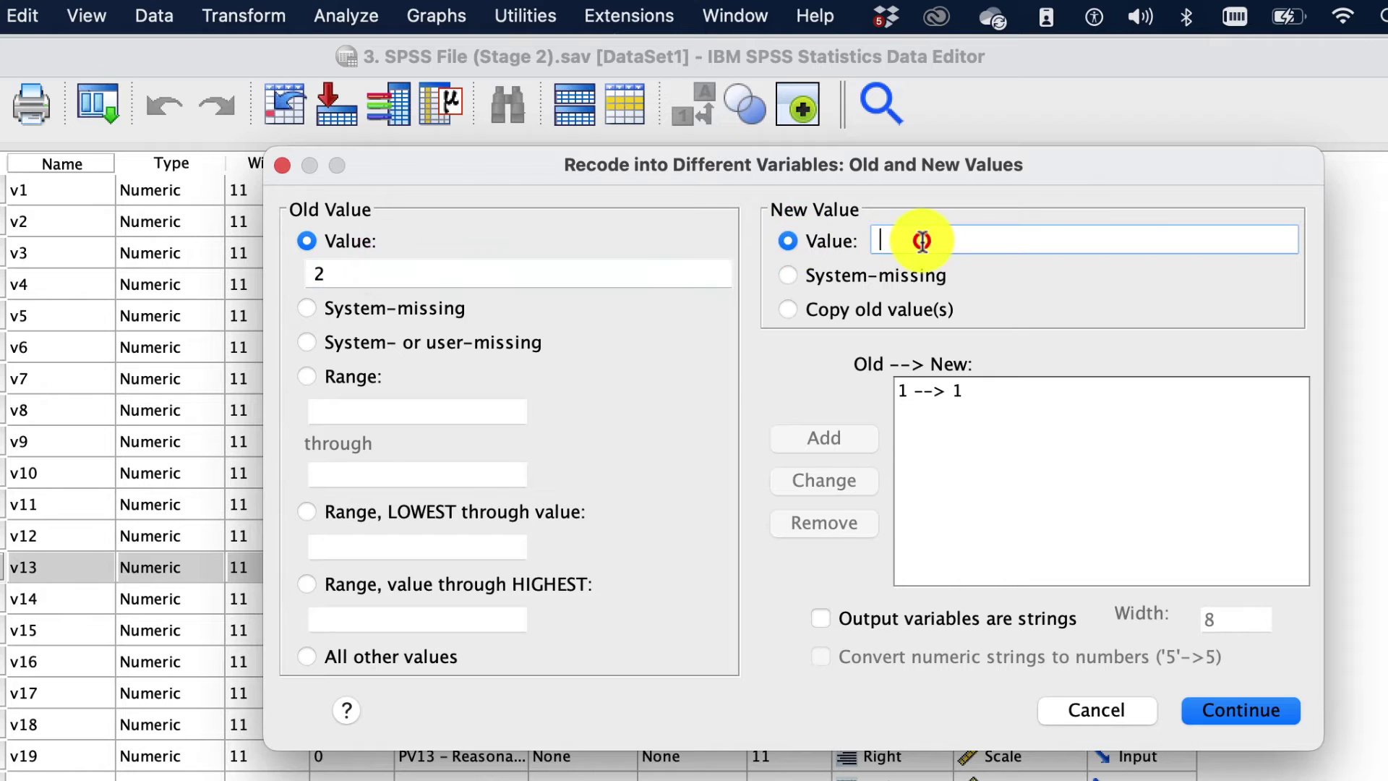
type("1")
left_click(819, 437)
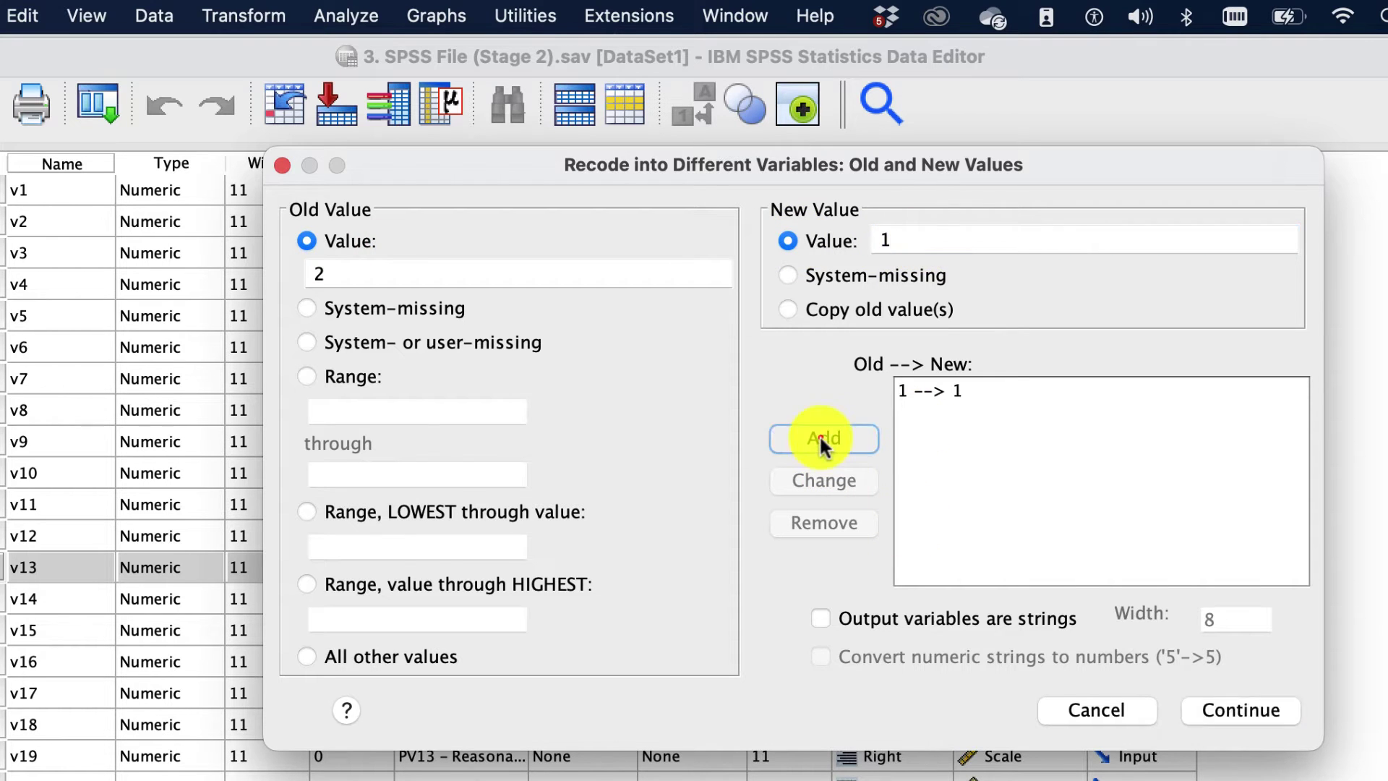
left_click(469, 271)
type("3")
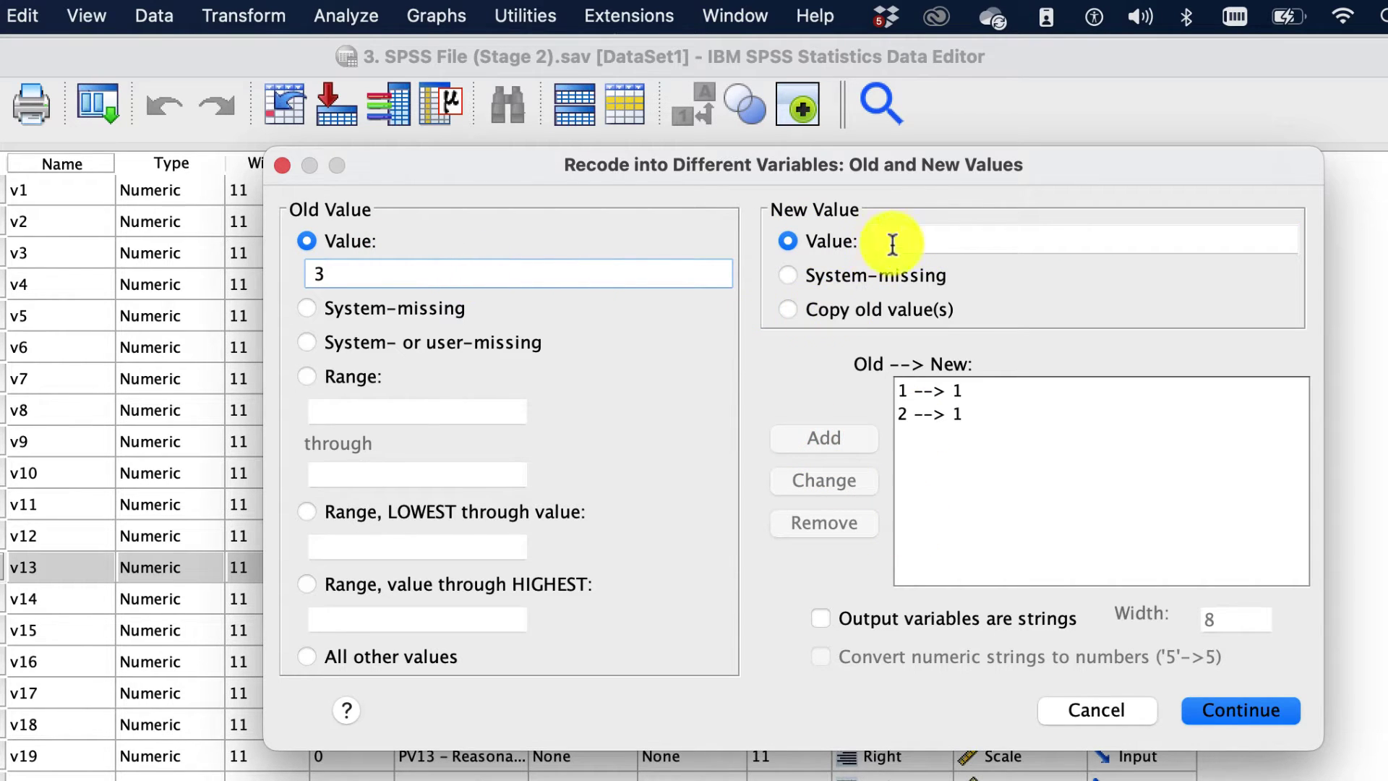
left_click(906, 238)
type("1")
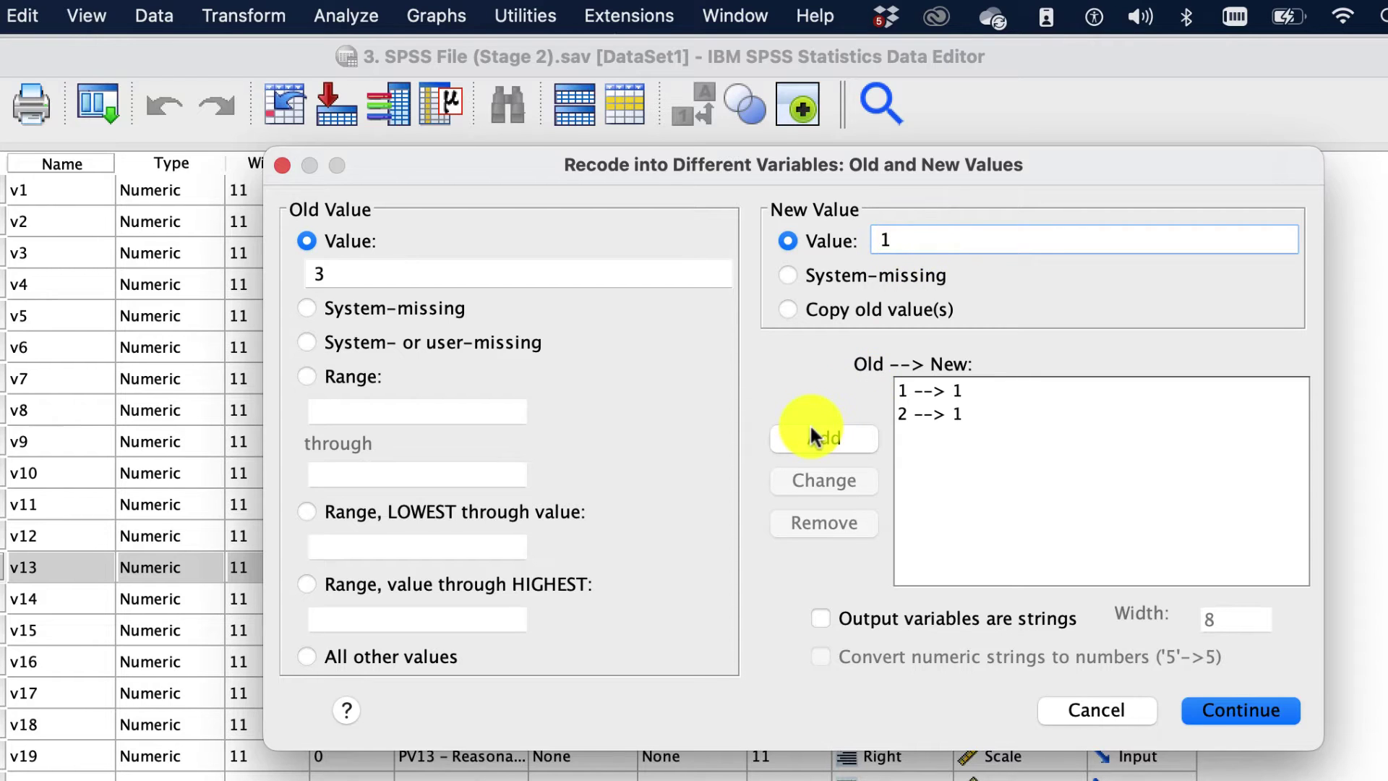
left_click(813, 433)
Step: Map old value 4 to new value 2
left_click(536, 281)
type("4")
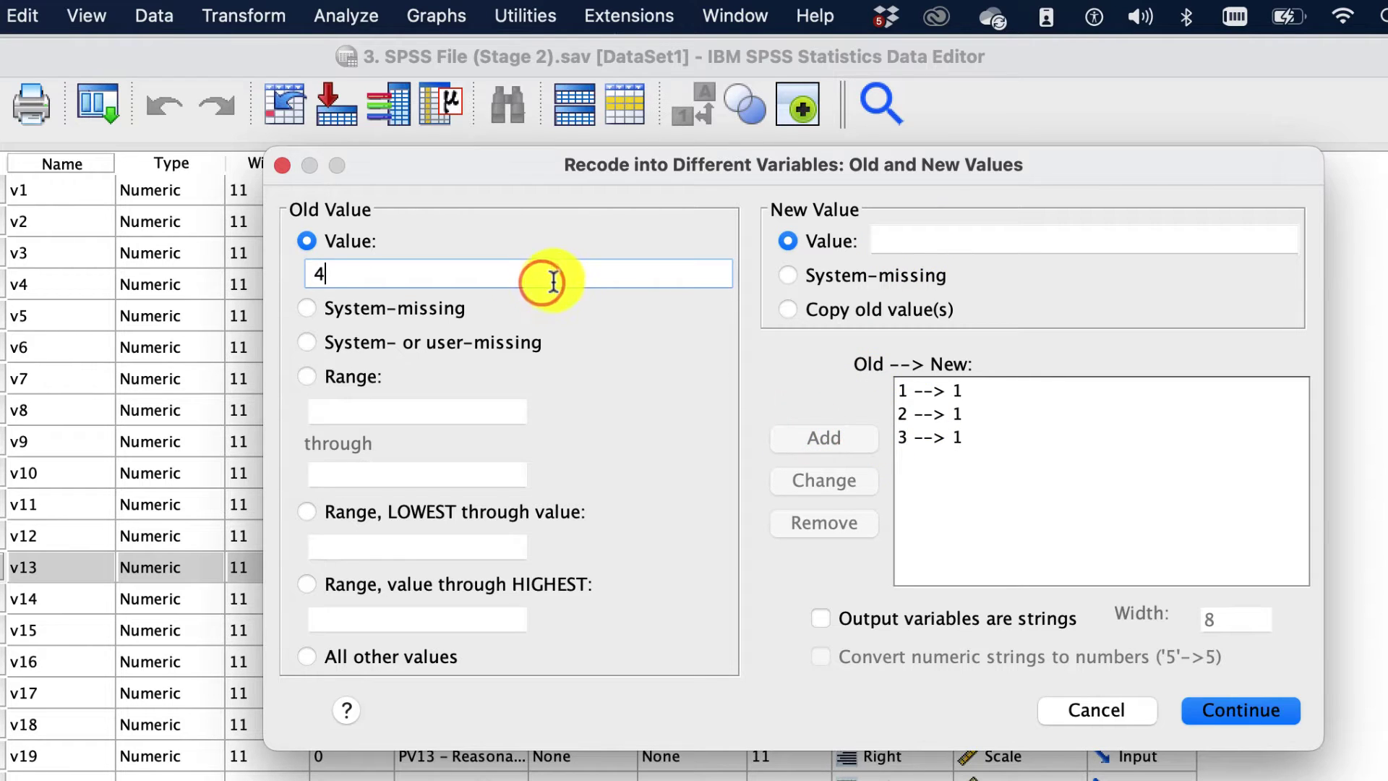
left_click(891, 240)
type("2")
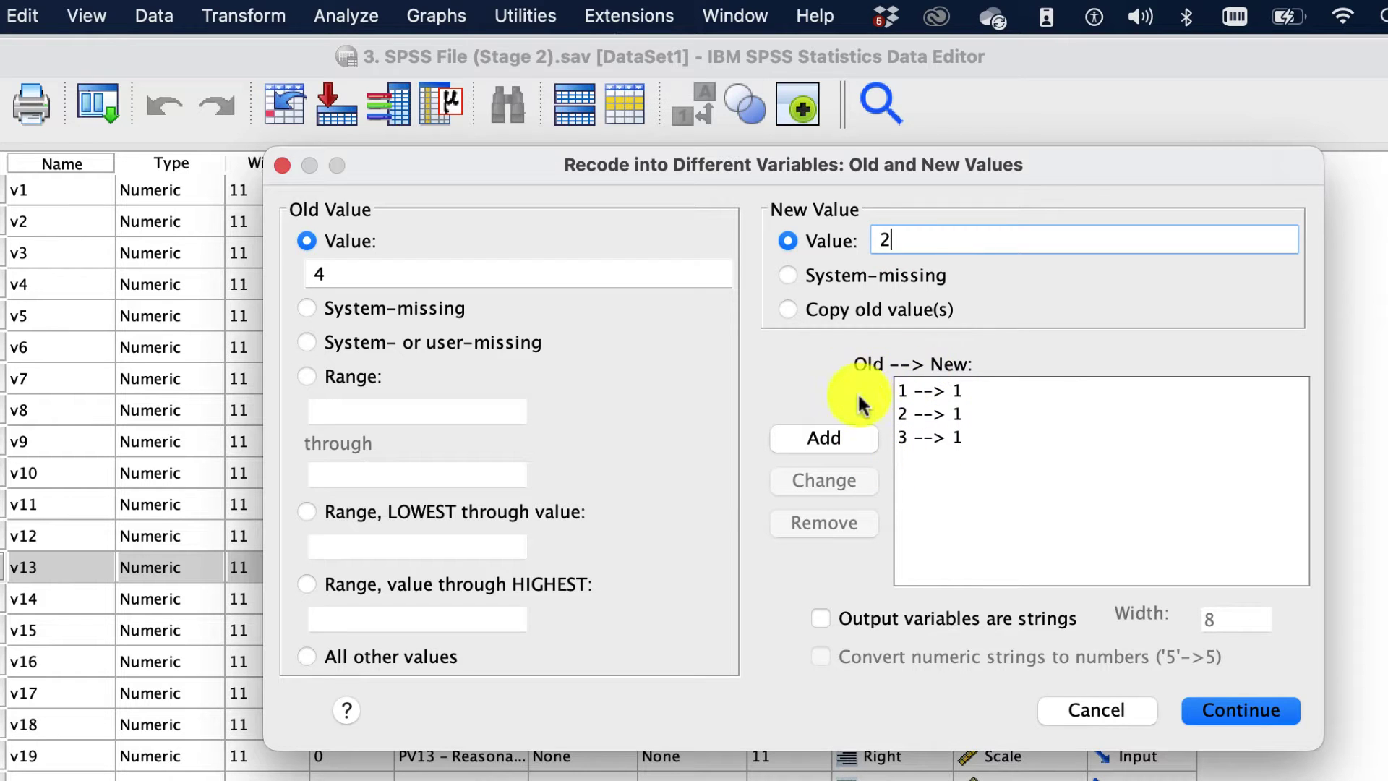
left_click(840, 438)
Step: Map old value 5 to new value 3, dismissing the duplicate-value warning
left_click(347, 273)
type("5")
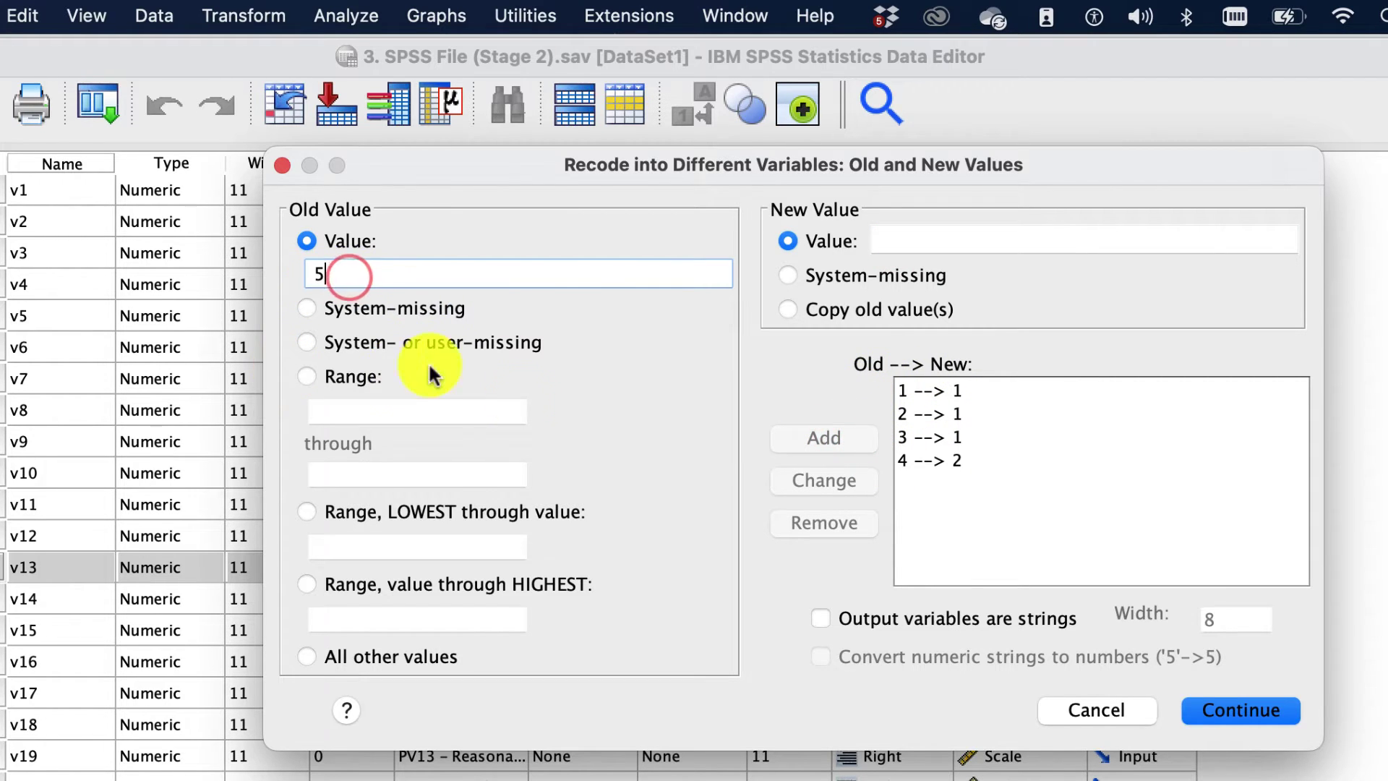
left_click(1023, 237)
type("3")
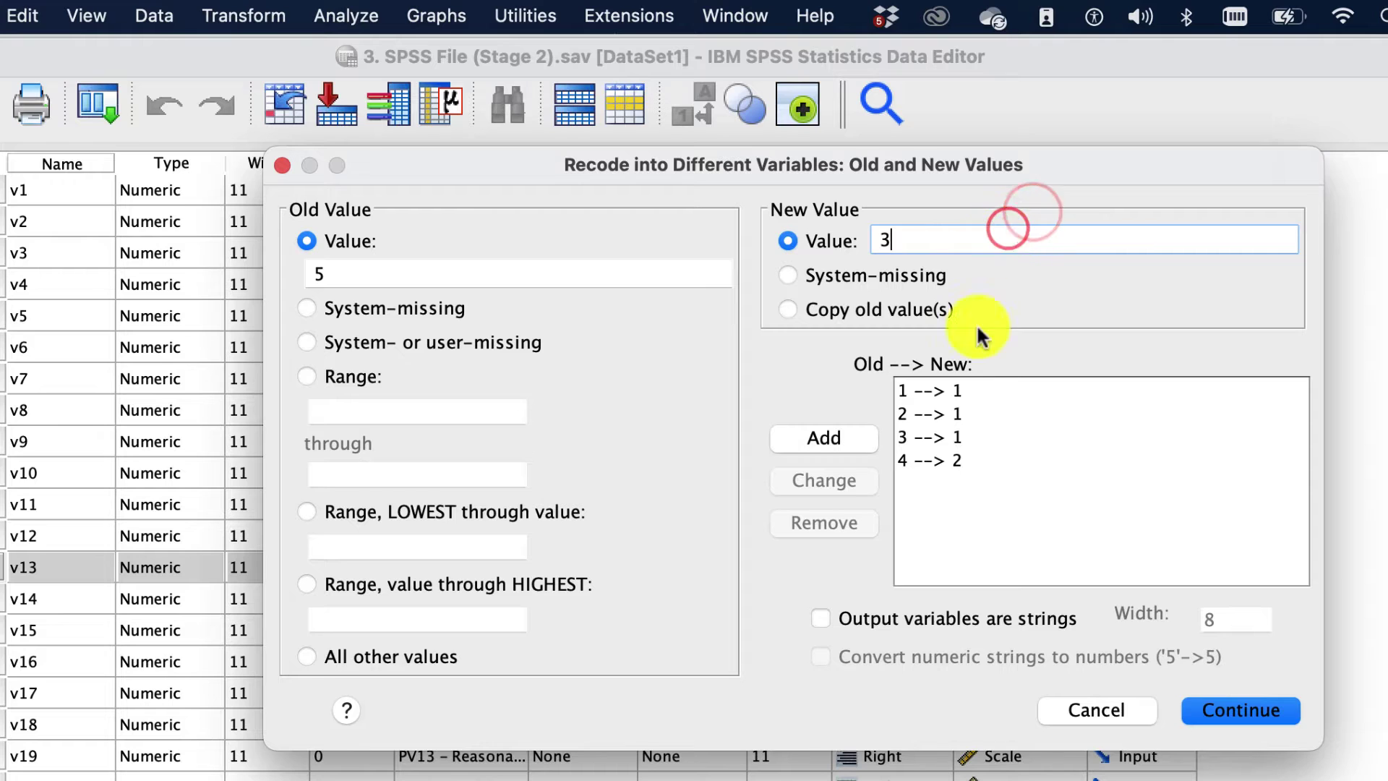
left_click(817, 448)
left_click(479, 273)
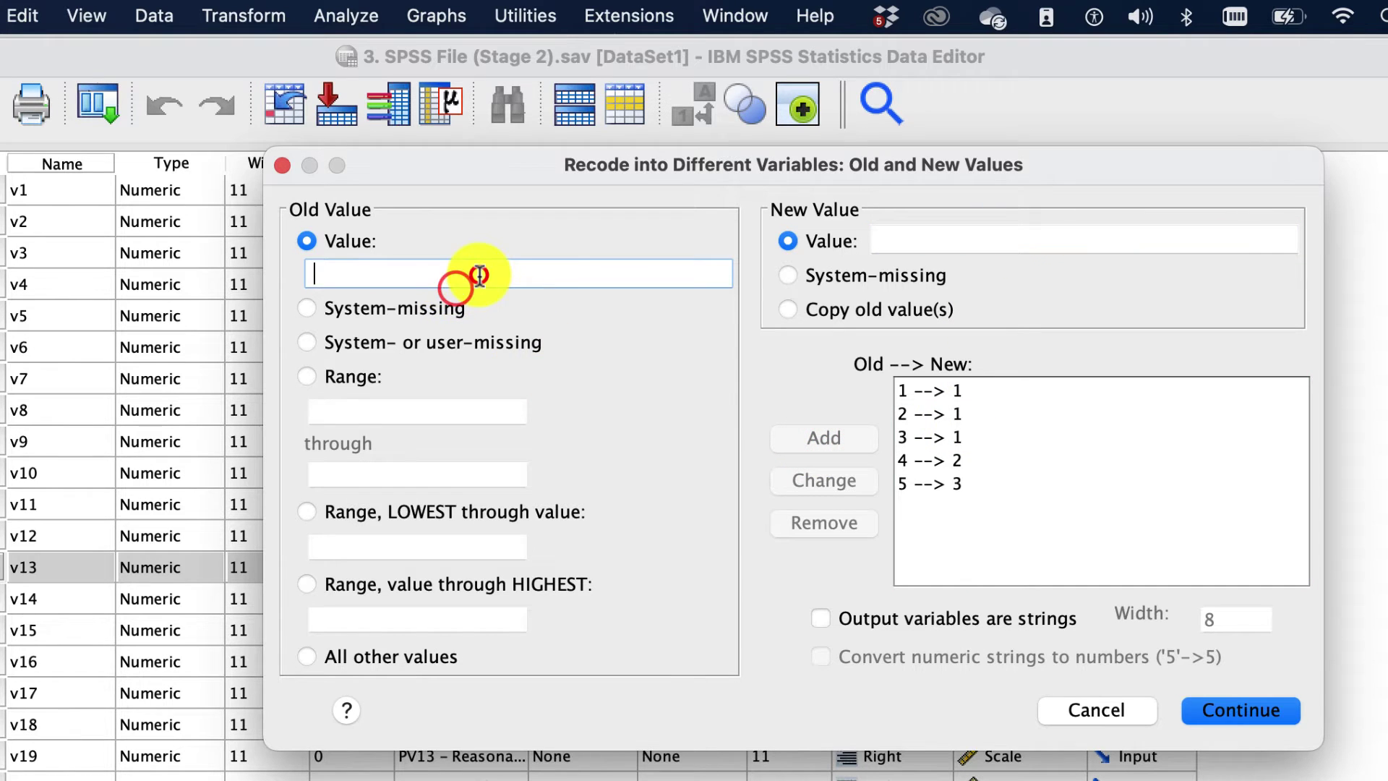
type("5")
left_click(969, 240)
type("3")
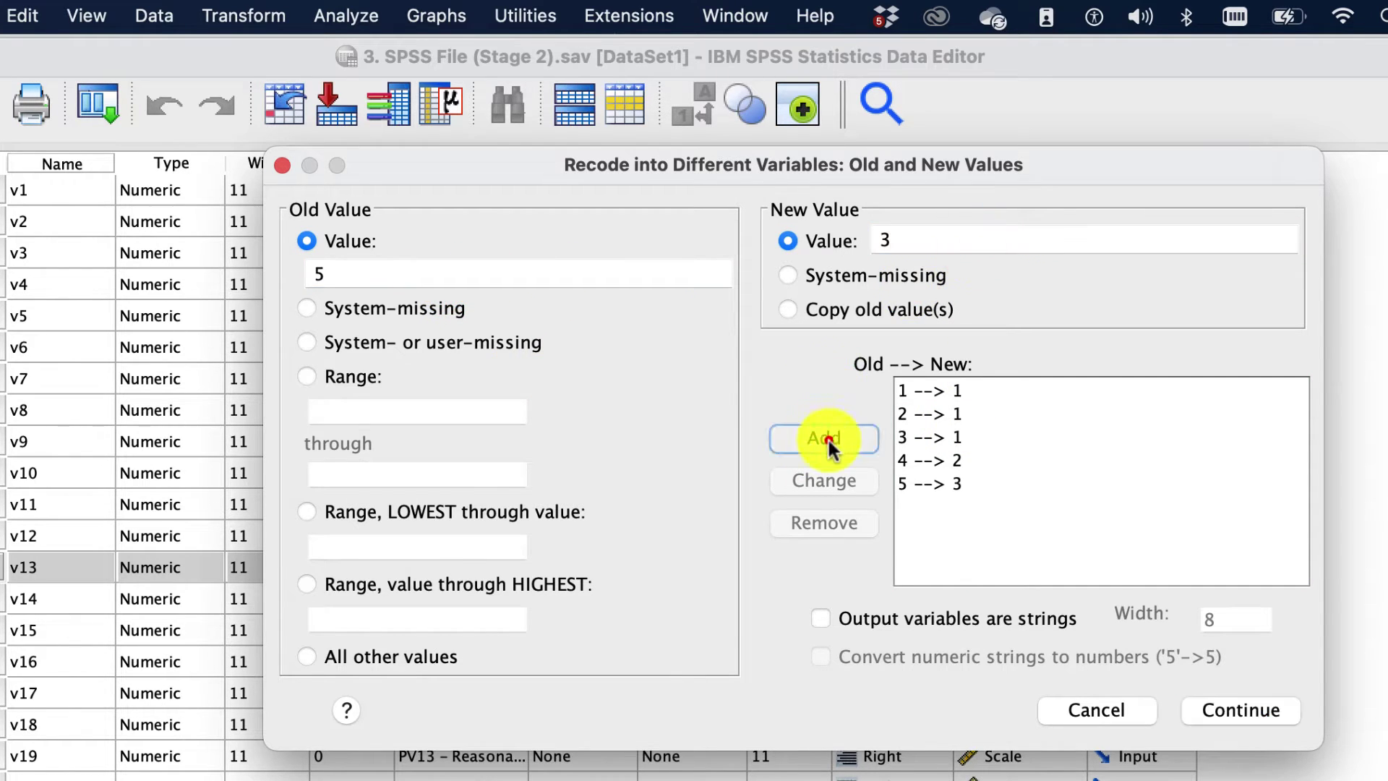
left_click(828, 439)
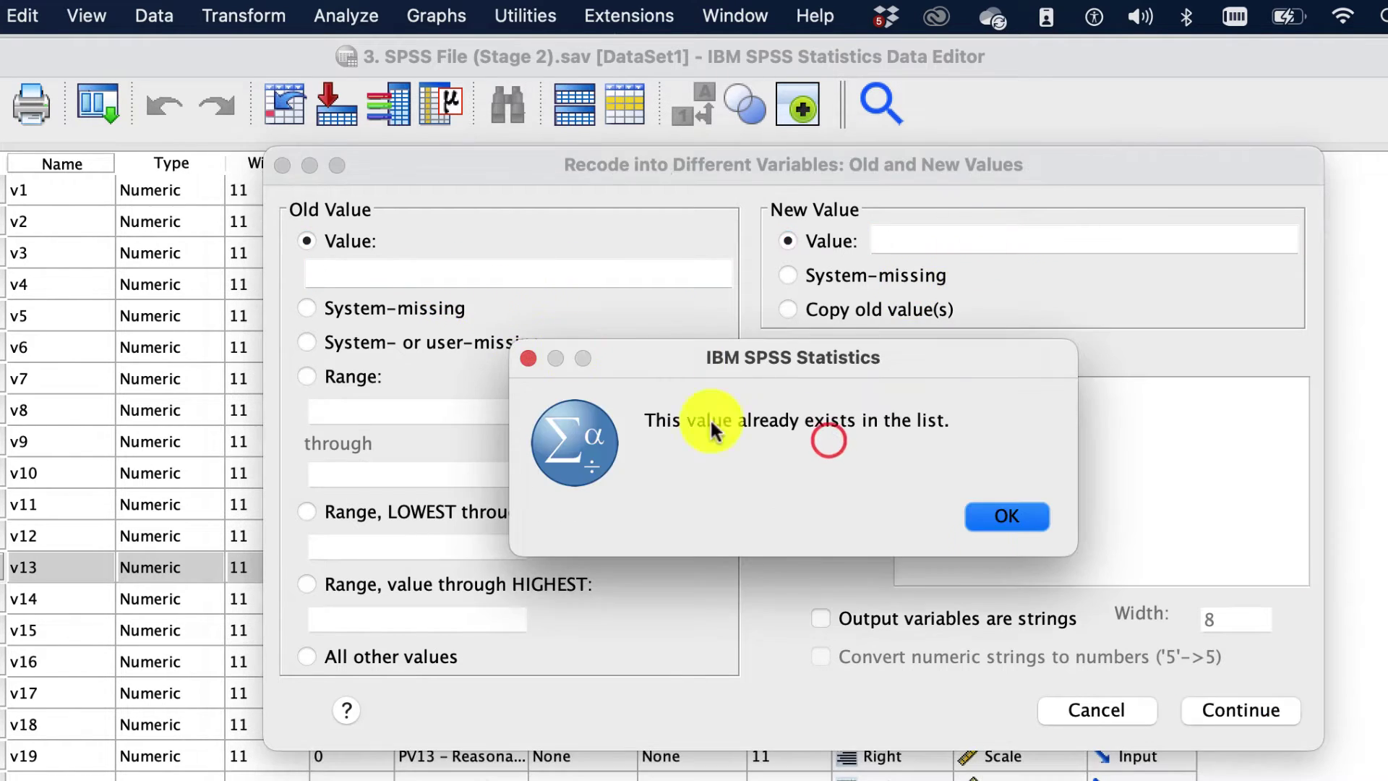
left_click(1014, 518)
Step: Map old values 6 and 7 to new value 3
left_click(570, 275)
type("6")
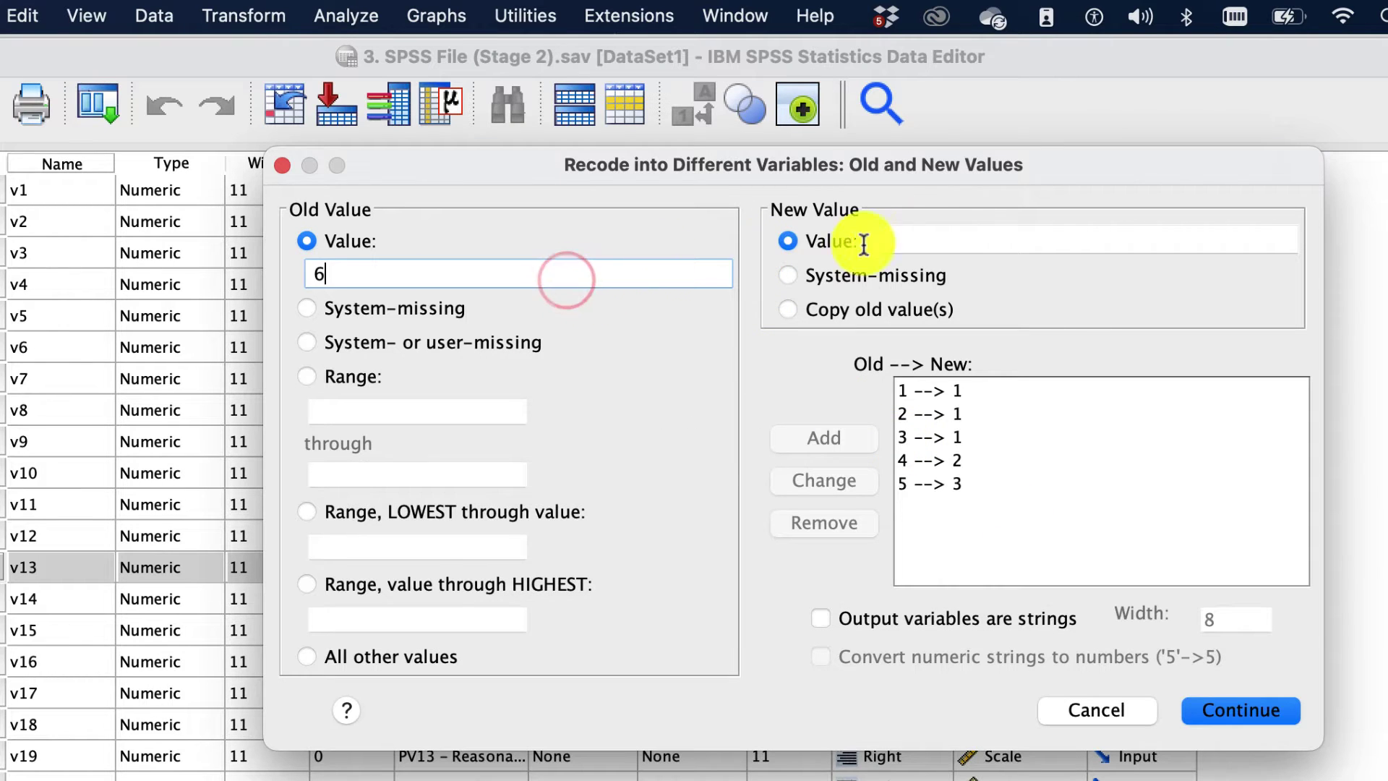
left_click(933, 237)
type("3")
left_click(828, 440)
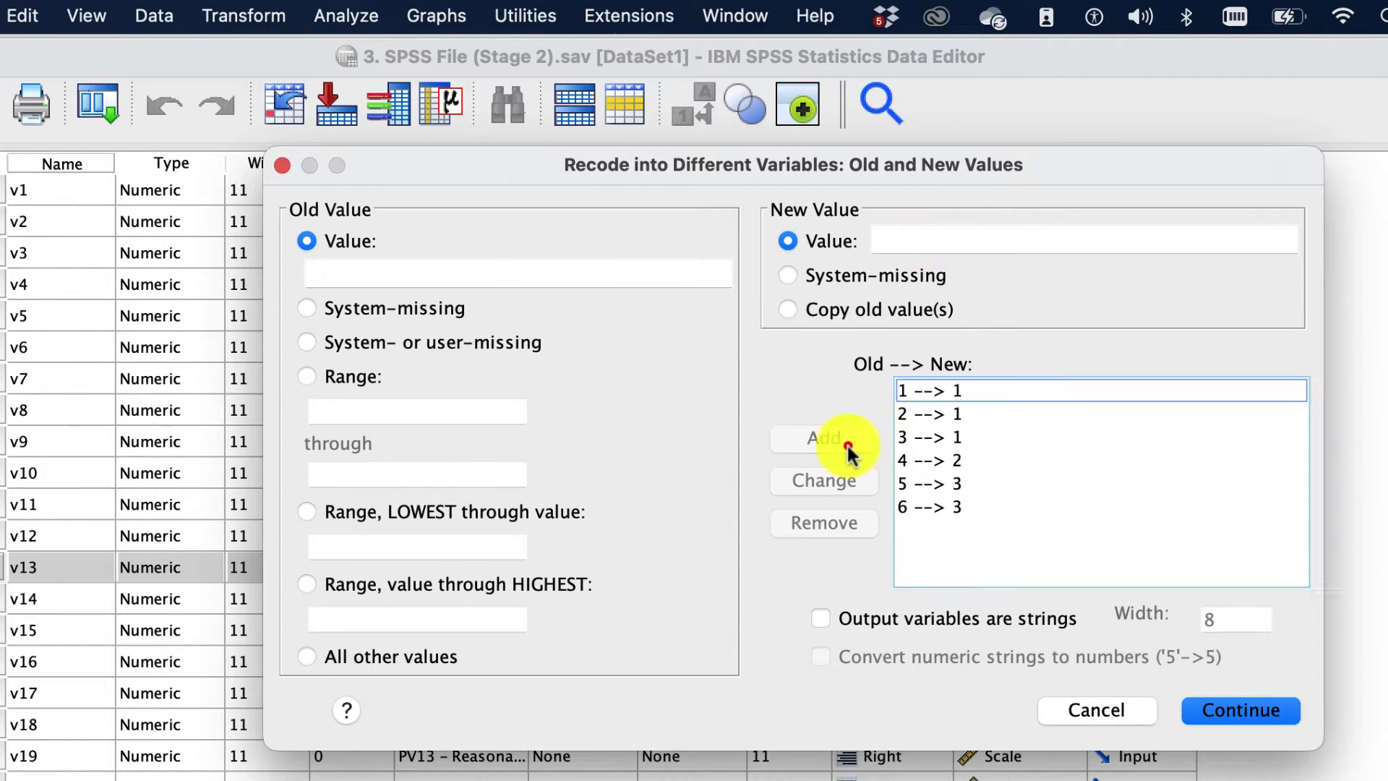
left_click(412, 254)
type("7")
left_click(988, 237)
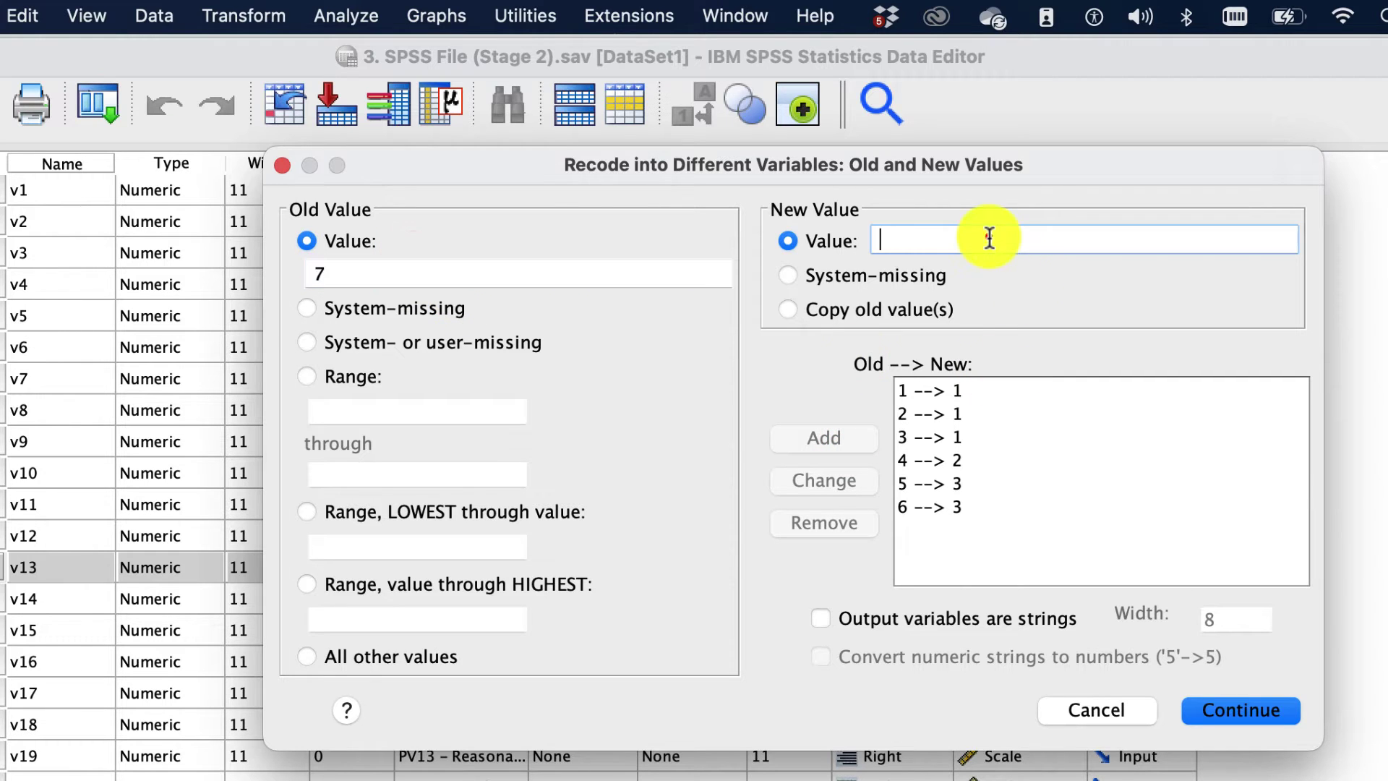
type("3")
left_click(836, 437)
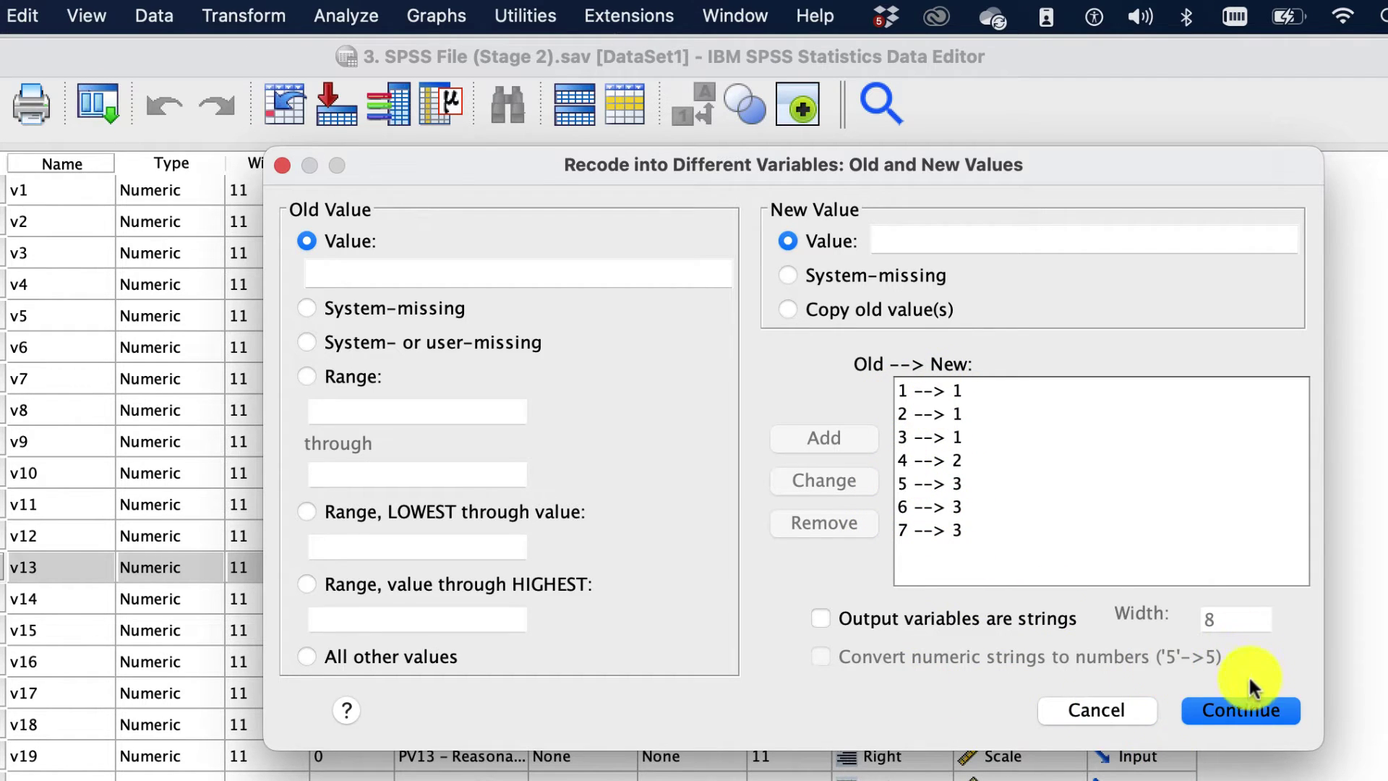
Step: Enter the output variable name and the label 'Categorical - PV7'
left_click(1239, 709)
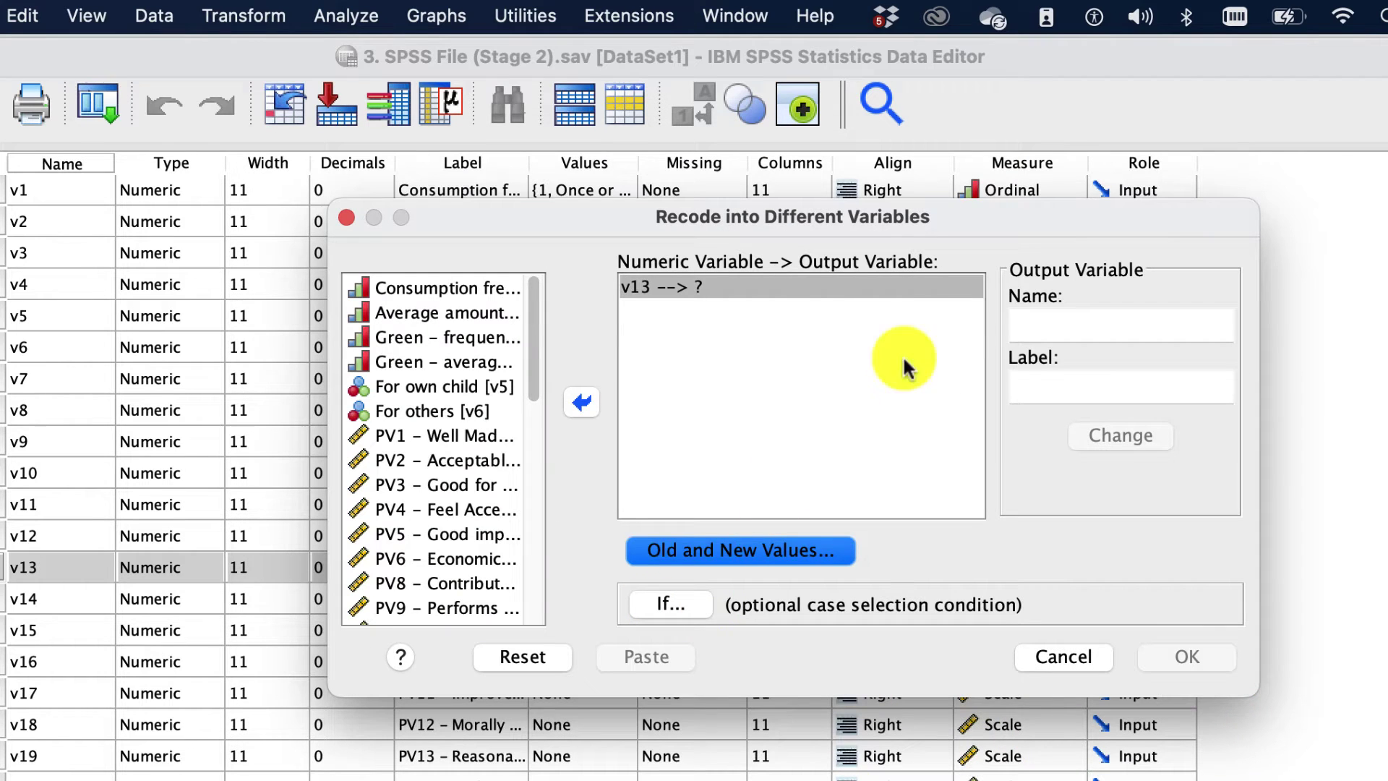
left_click(1060, 321)
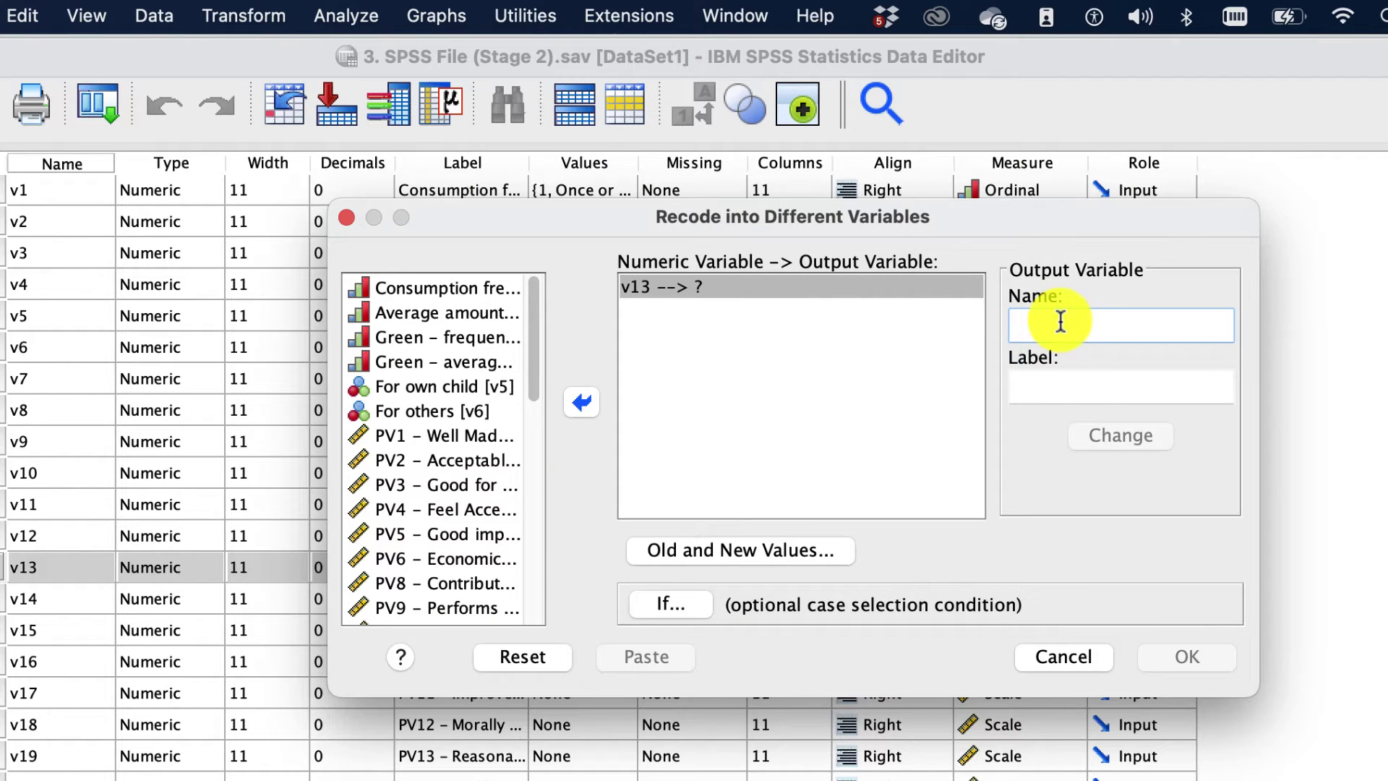
type("Cat+PV7")
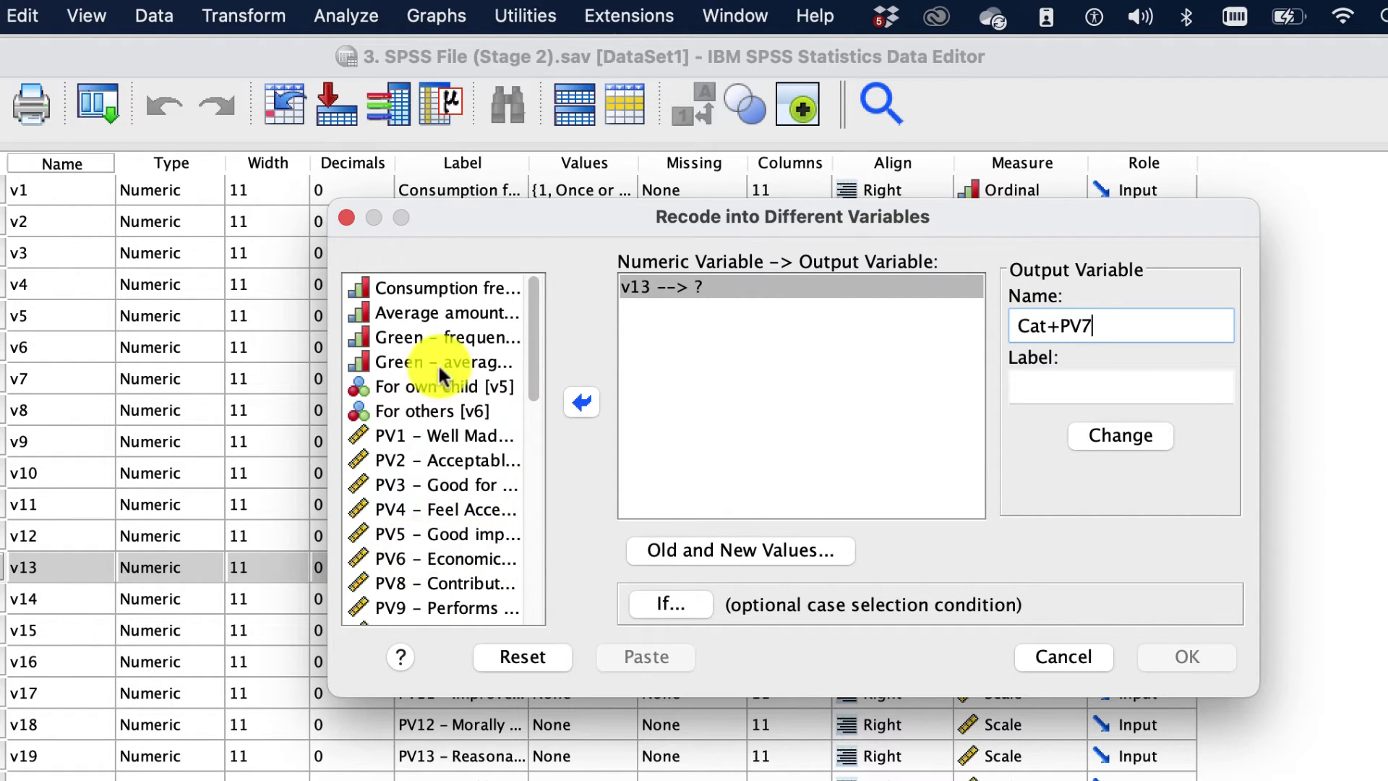
left_click(1046, 381)
type("Ca")
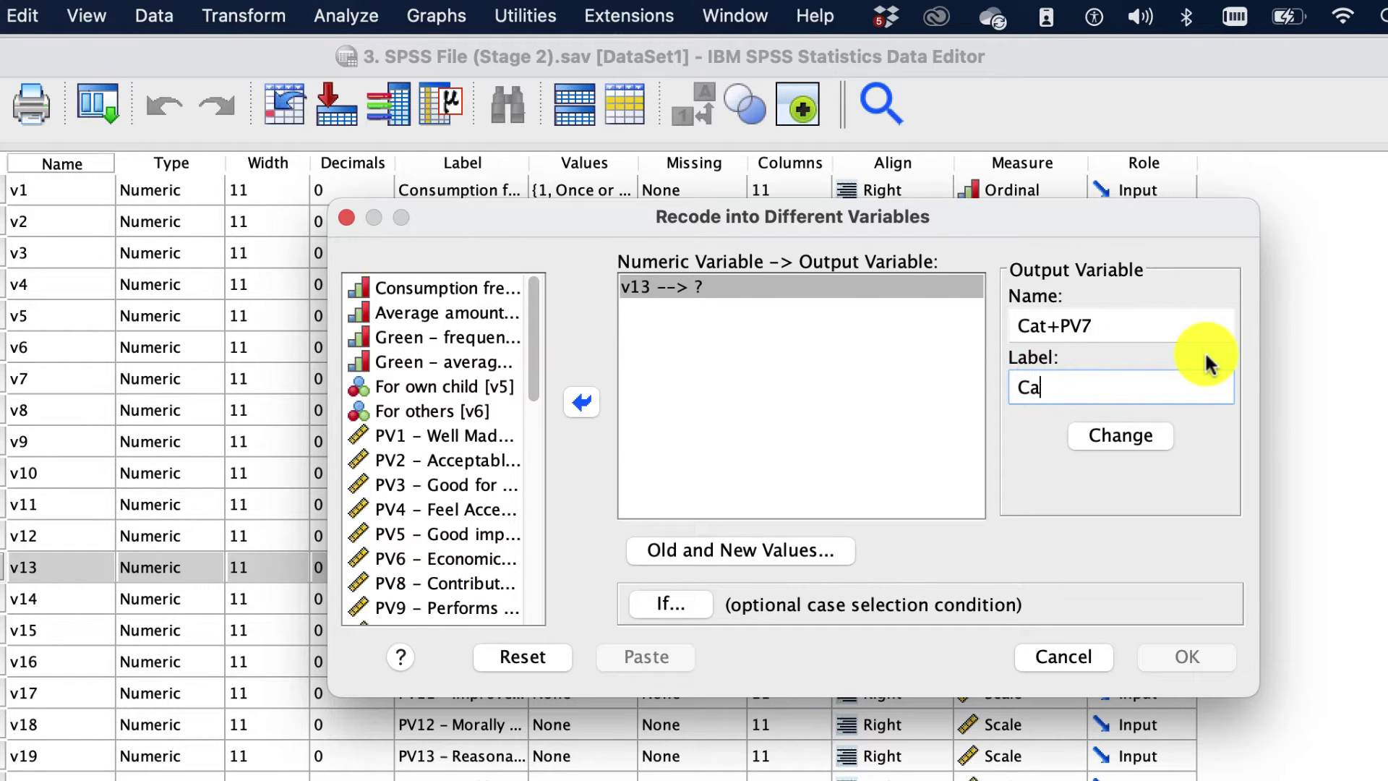
type("tegorical - PV7")
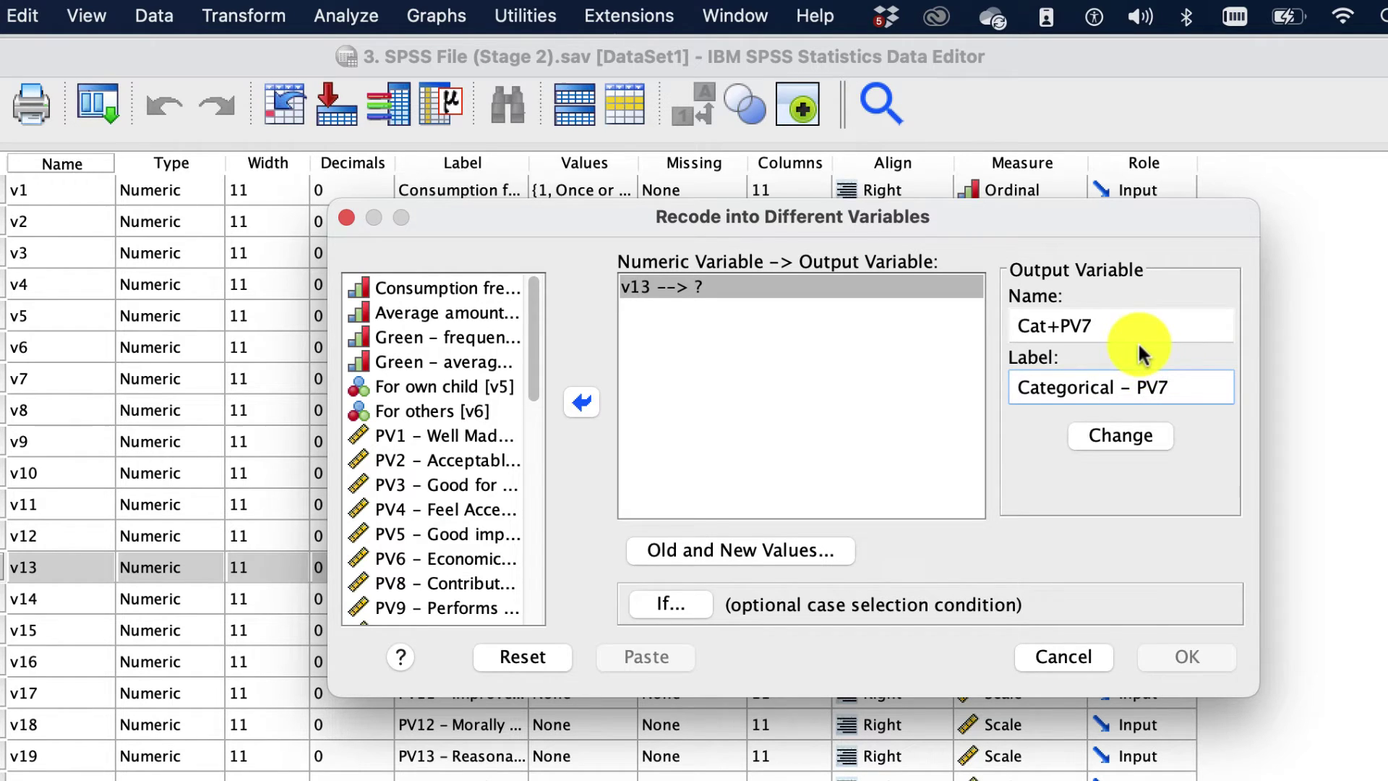
left_click(1113, 432)
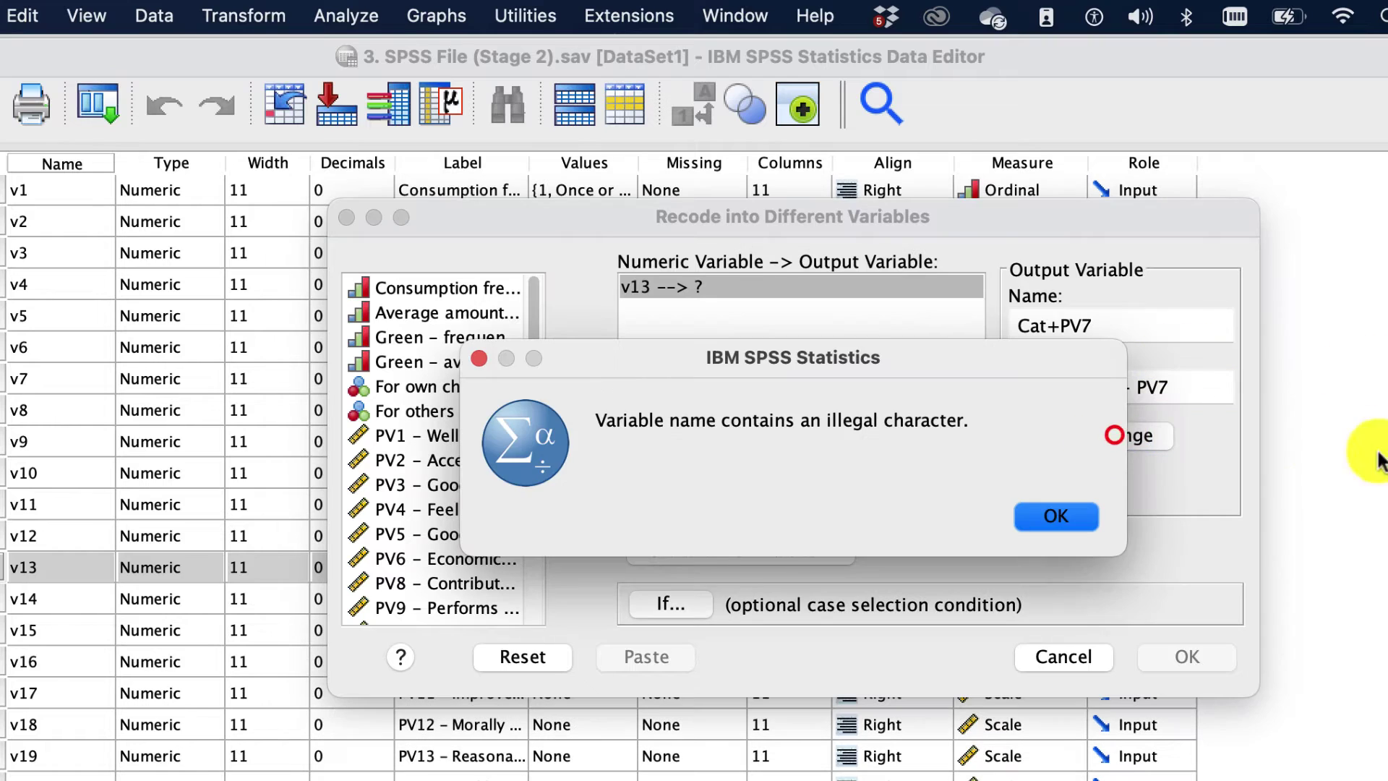
Step: Replace the illegal '+' with '_' to make the name Cat_PV7, then run the recode
left_click(1063, 522)
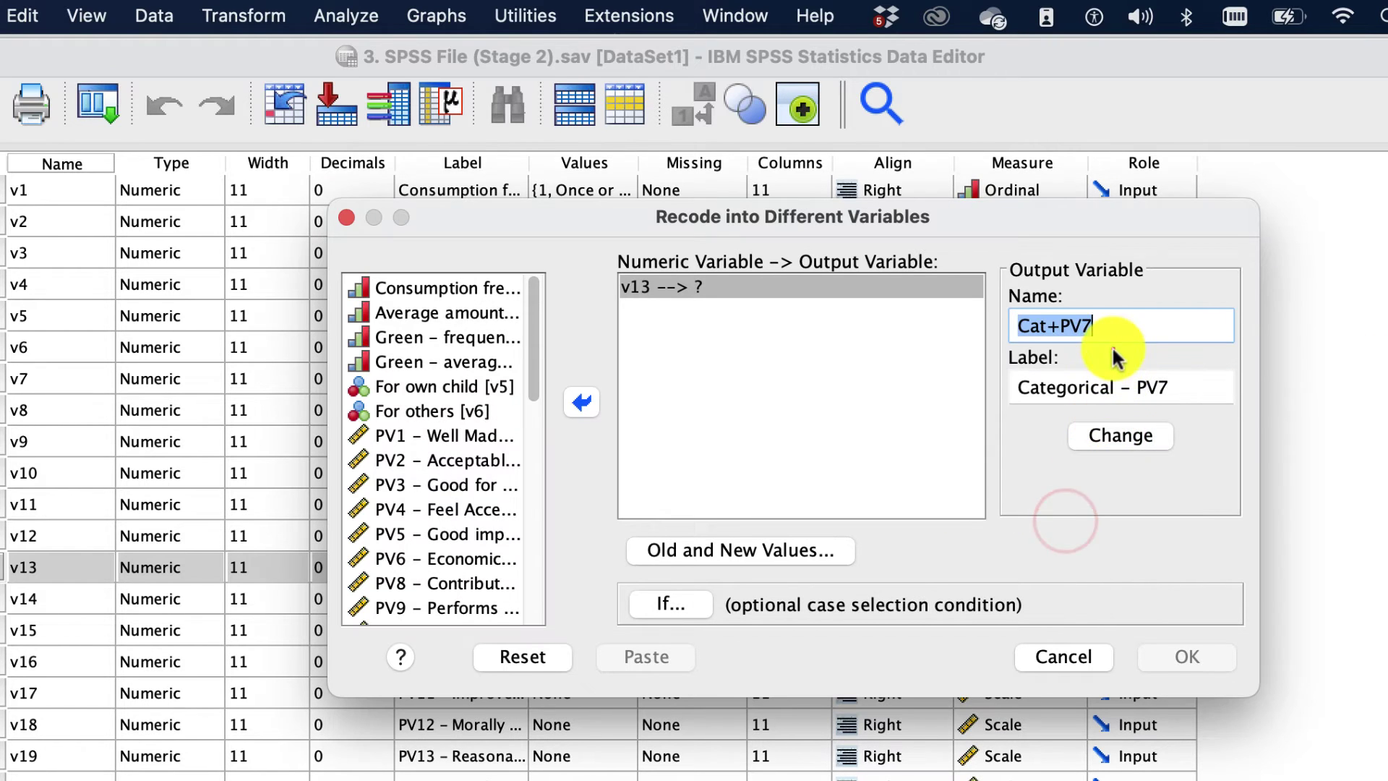
left_click_drag(1122, 327, 1063, 332)
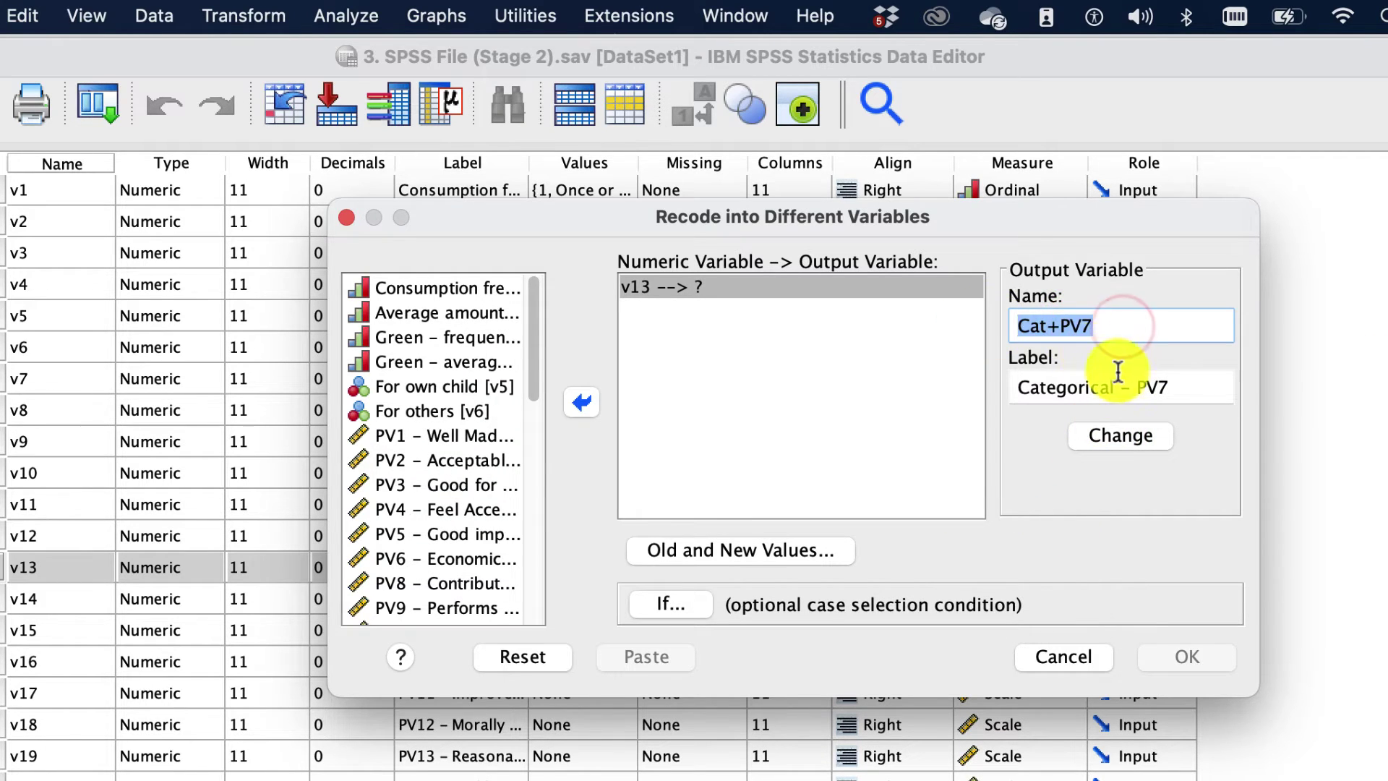
left_click_drag(1122, 383, 1133, 388)
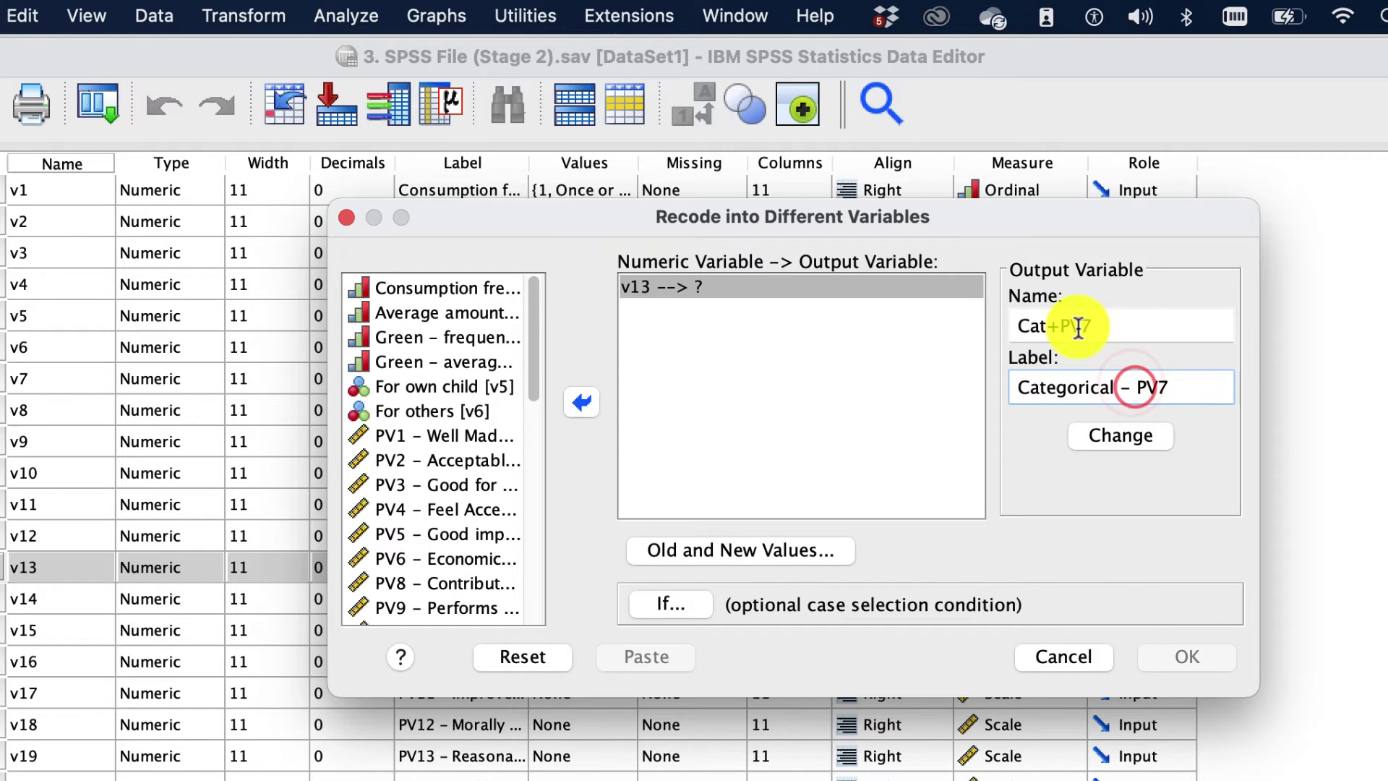
left_click(1052, 328)
left_click(1055, 329)
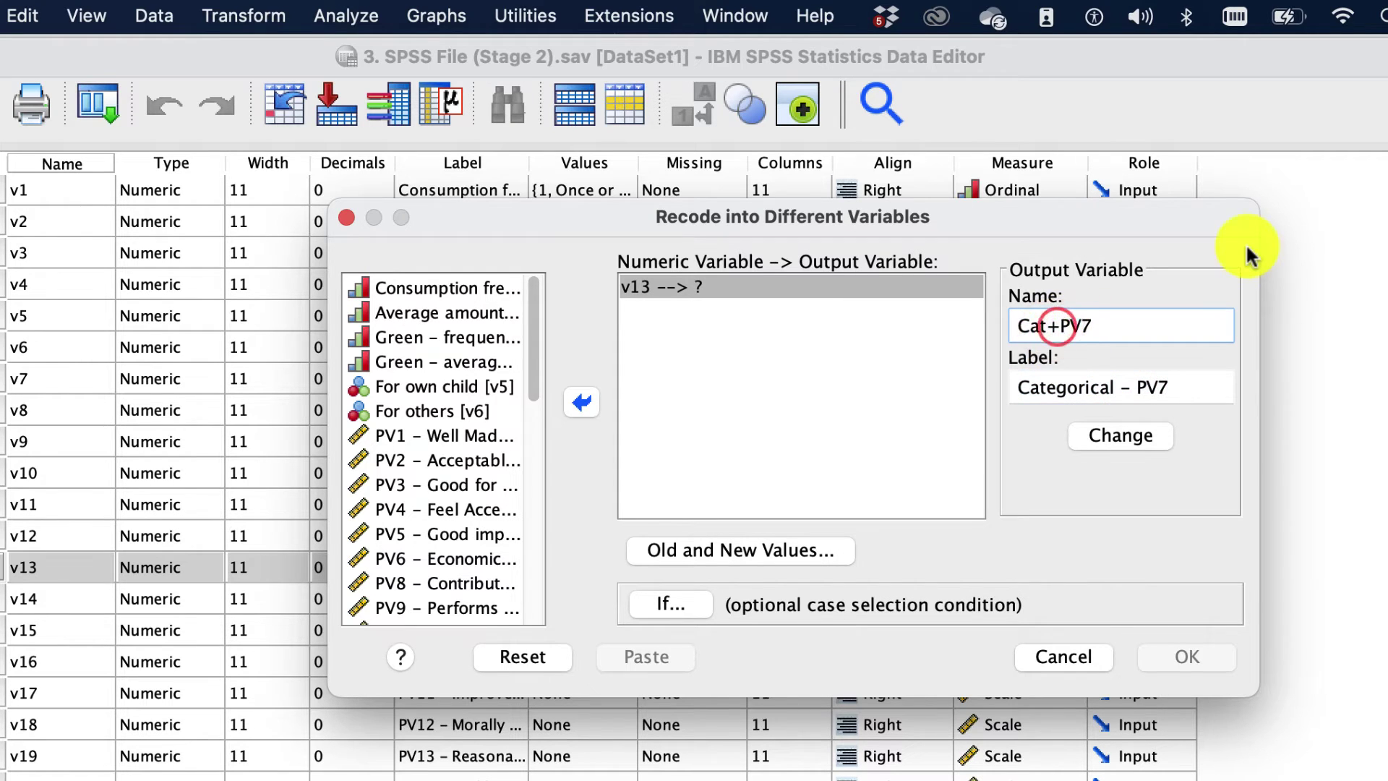
key("BackSpace")
type("_")
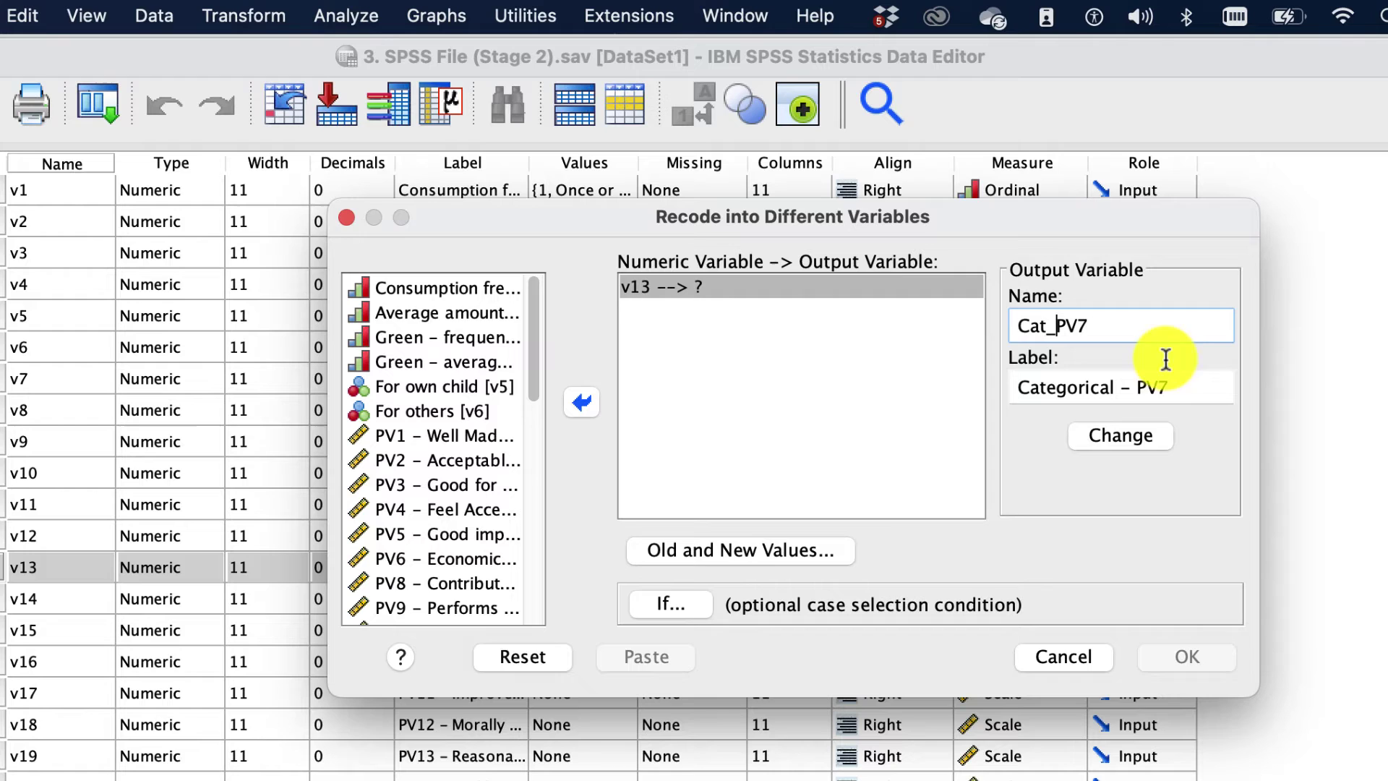
left_click(1131, 436)
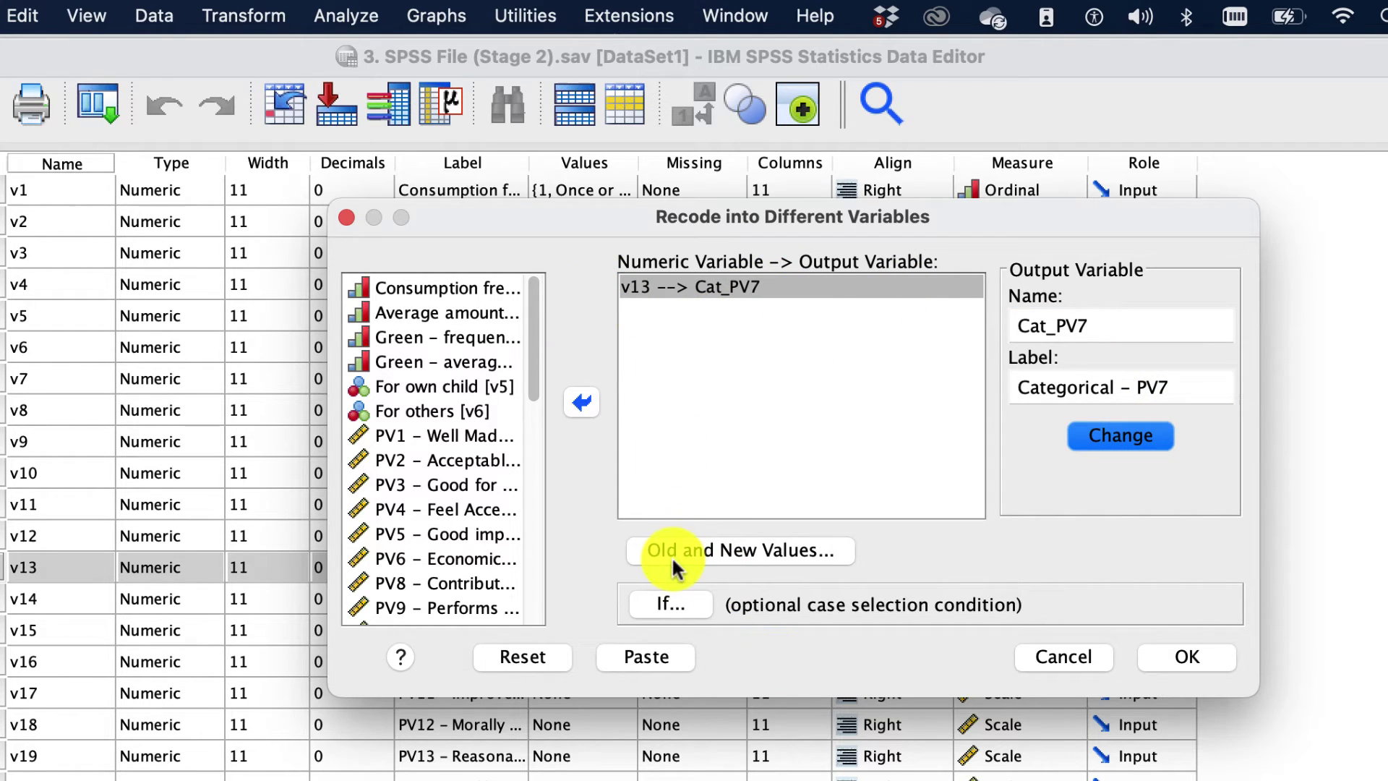
left_click(1170, 663)
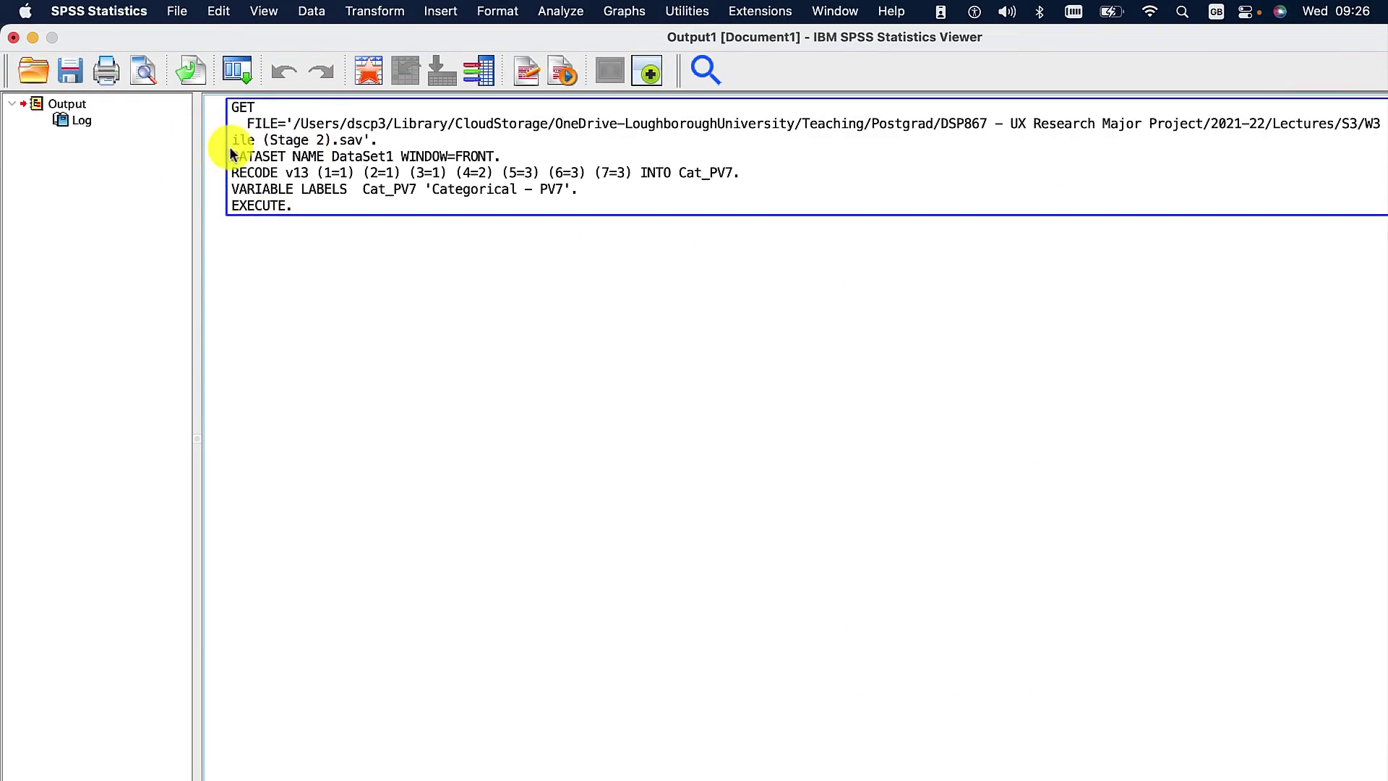
Step: Bring the Data Editor forward and select Cat_PV7, variable 41, in Variable View
left_click_drag(4, 50, 930, 45)
left_click(377, 46)
scroll(738, 350, "down", 8)
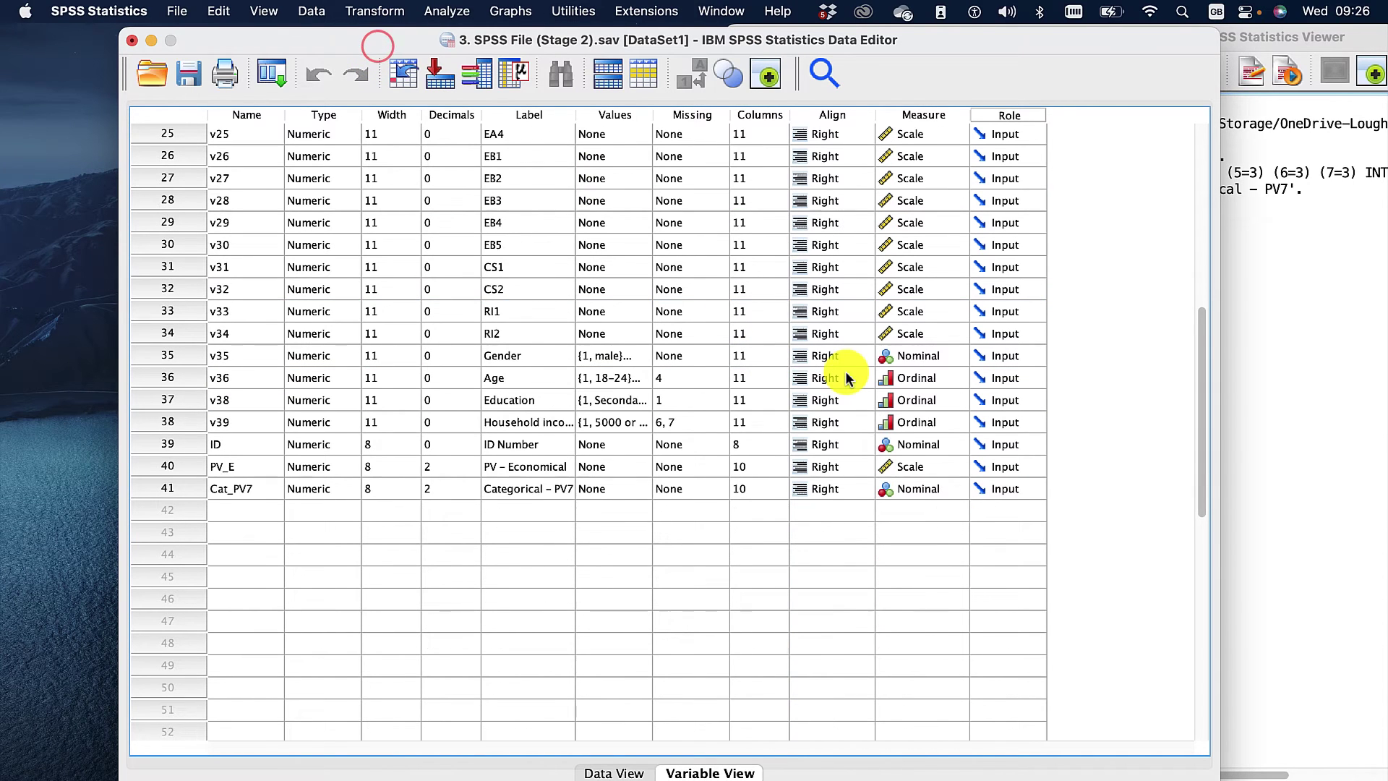
left_click(159, 467)
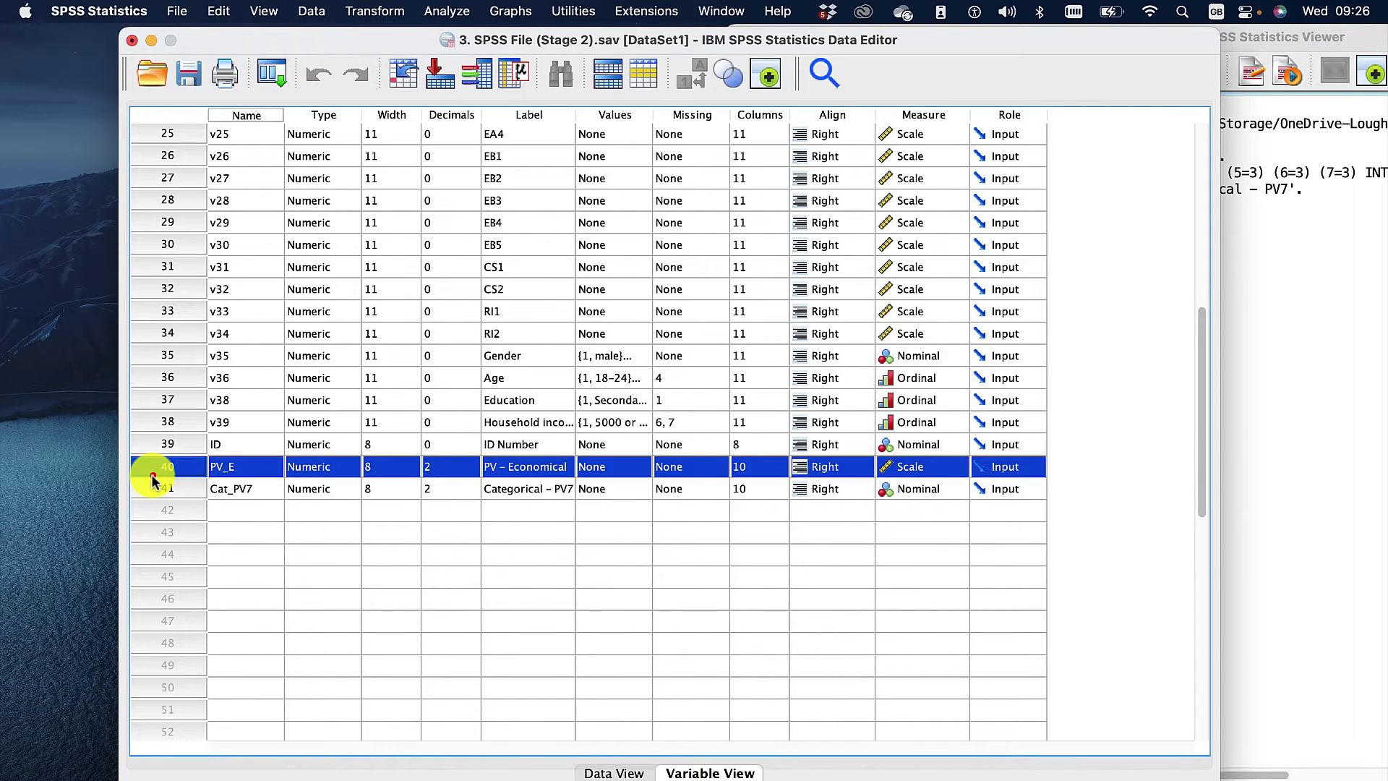
left_click(153, 485)
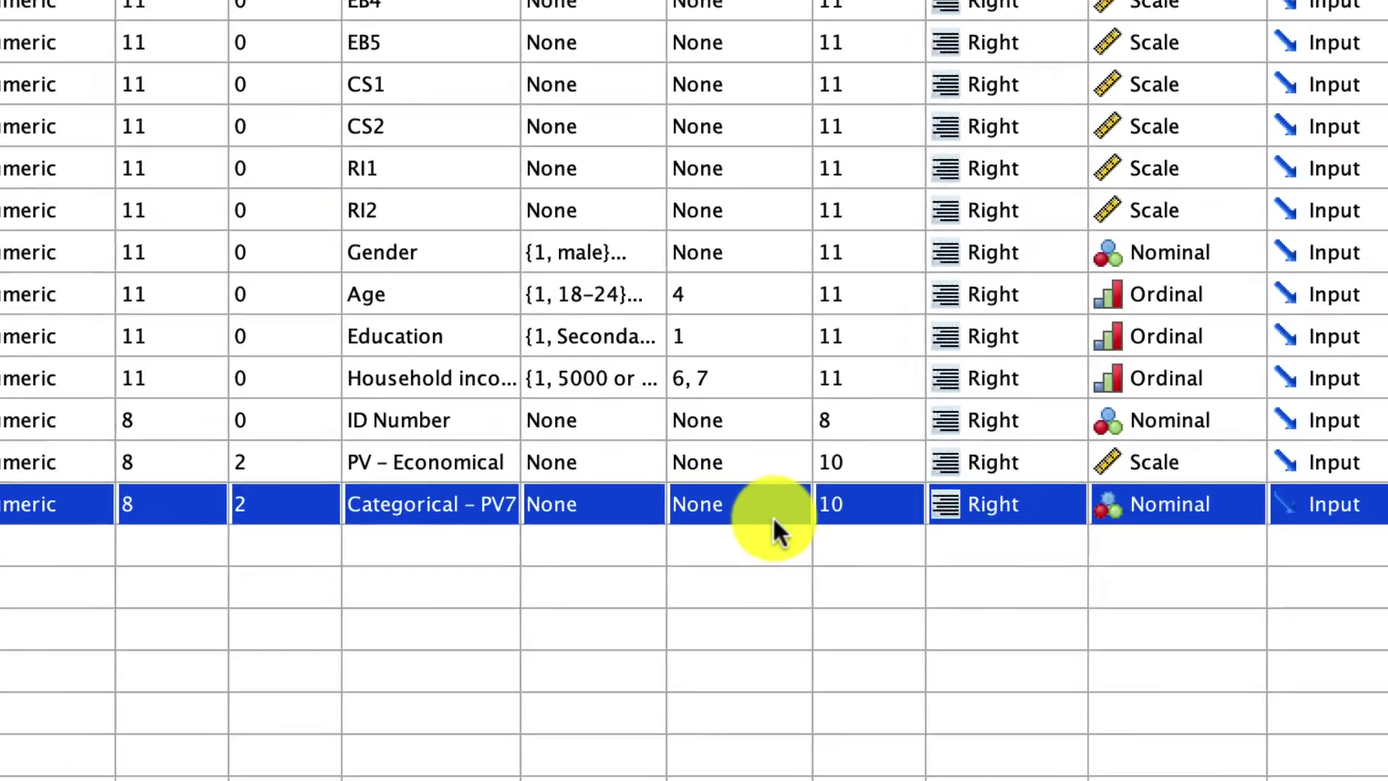
Step: Add value labels 1 = Bottom and 2 = Neutral for Cat_PV7
left_click(710, 495)
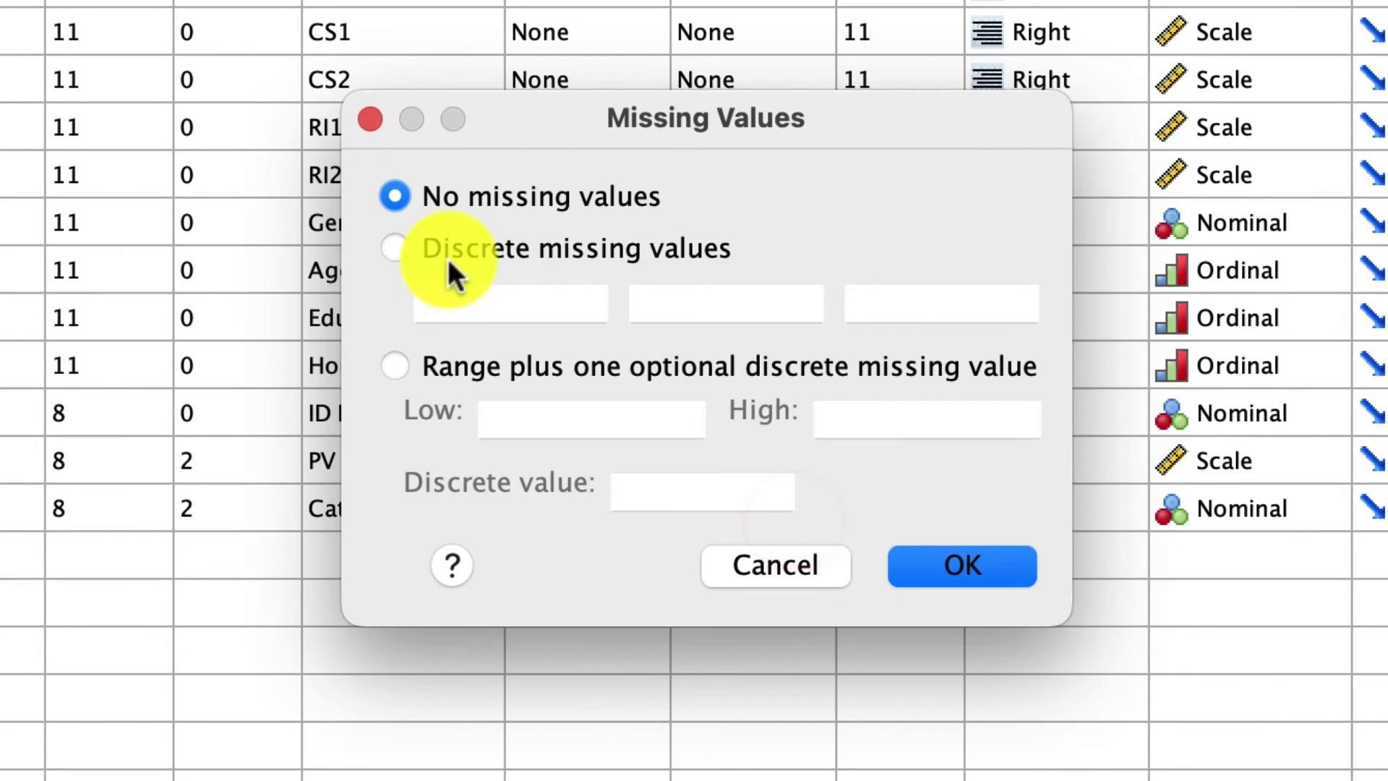
left_click(770, 574)
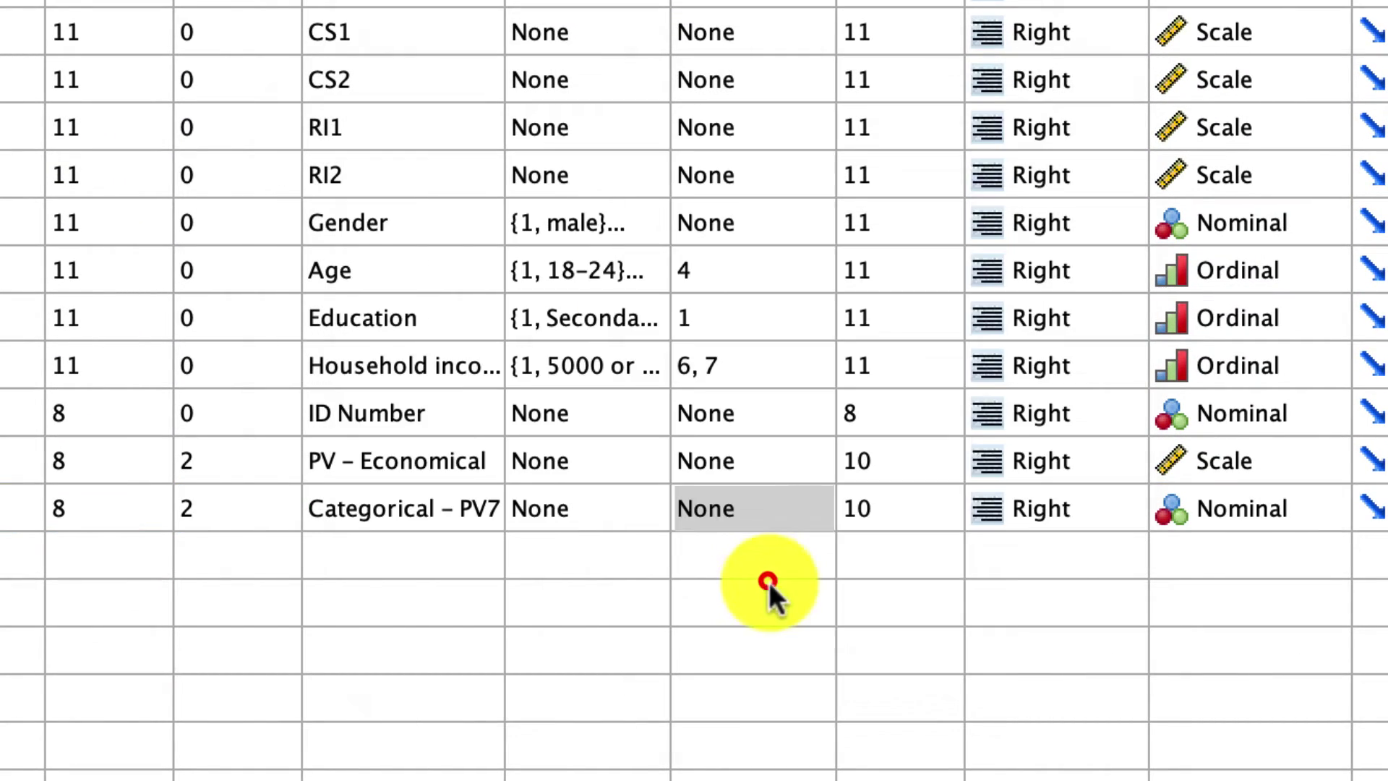
left_click(626, 515)
left_click(413, 211)
type("1")
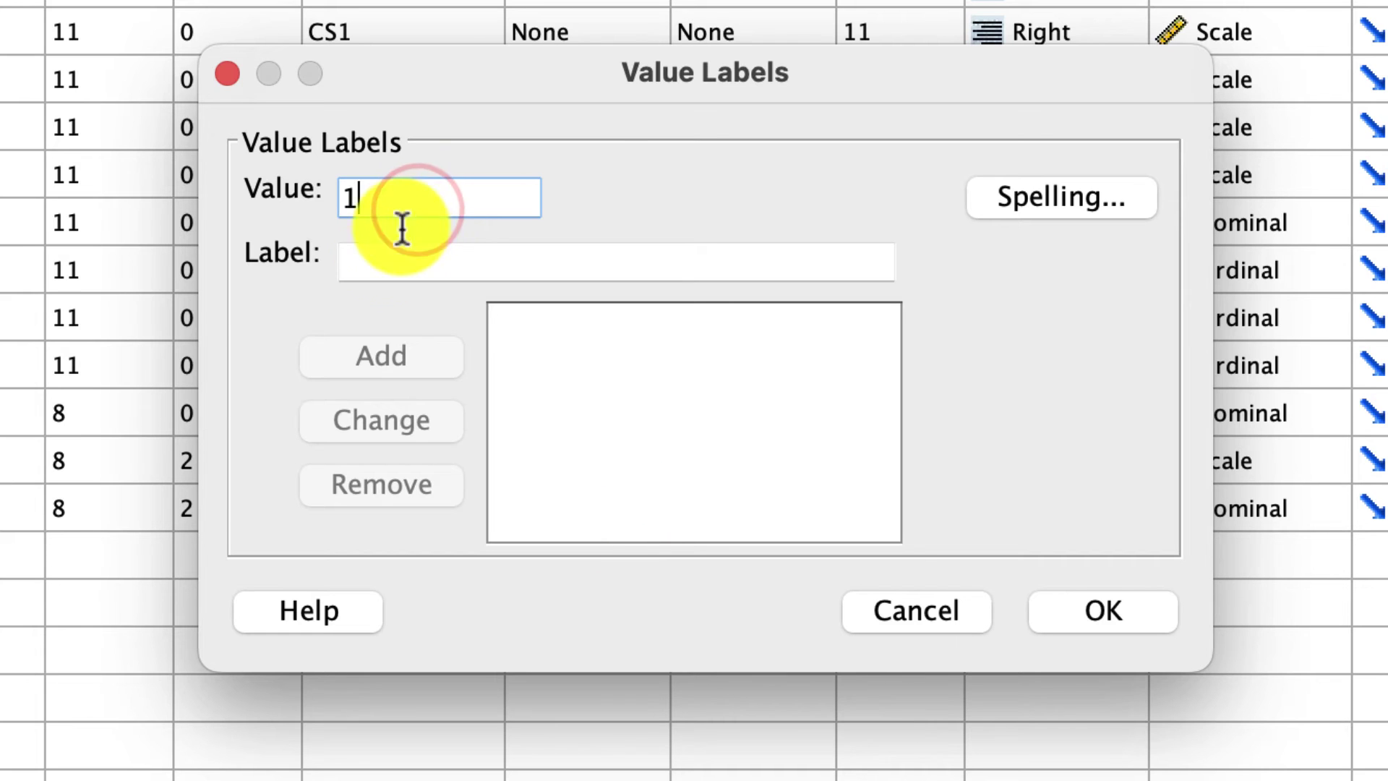
left_click(381, 253)
type("Bottom")
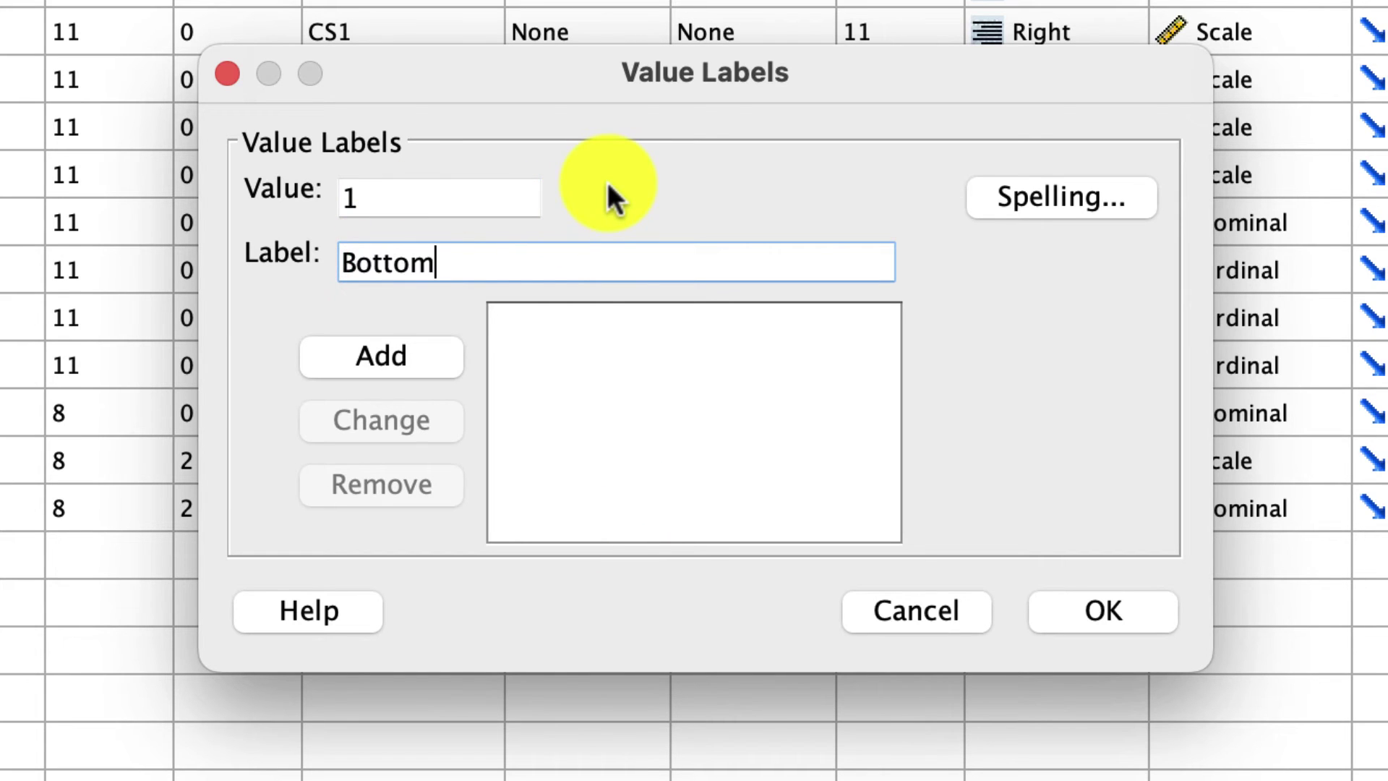
left_click(366, 343)
type("2")
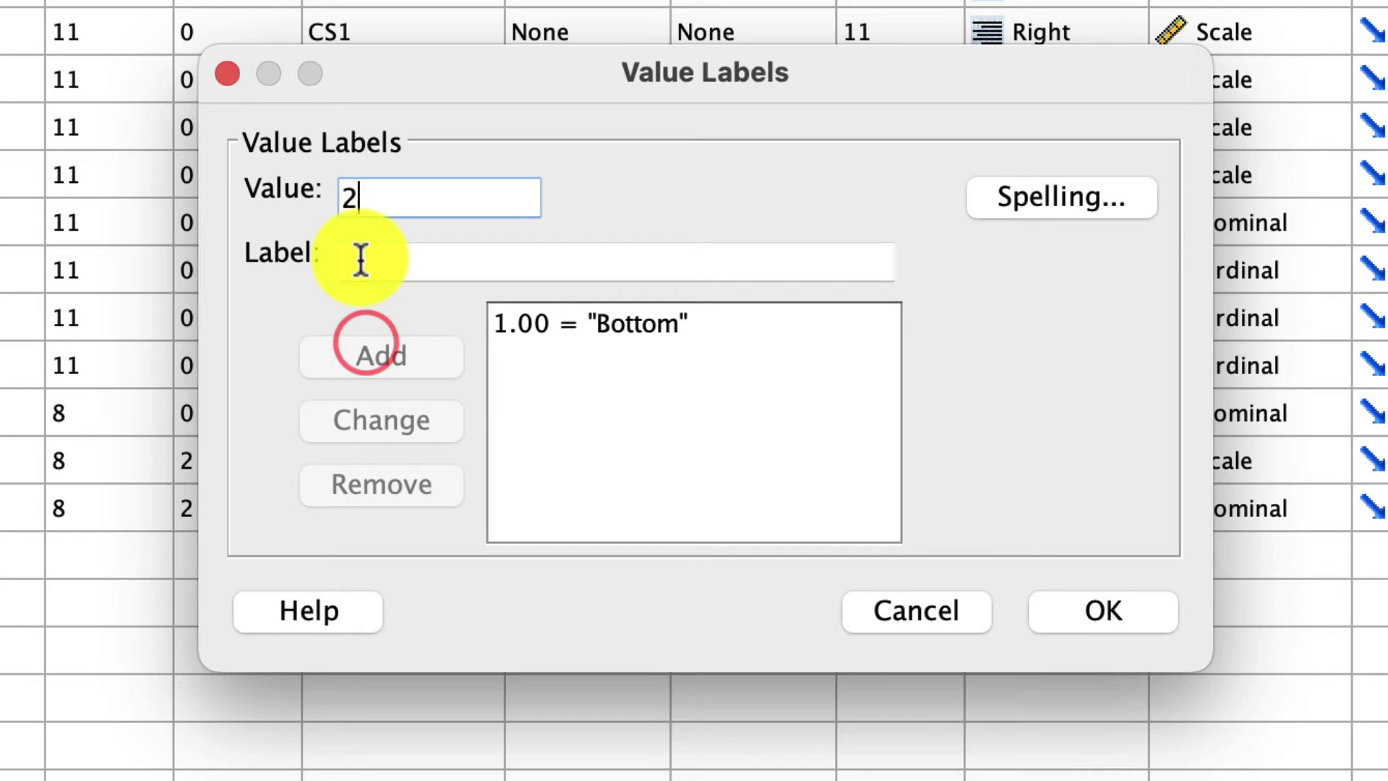
left_click(360, 258)
type("Neutr")
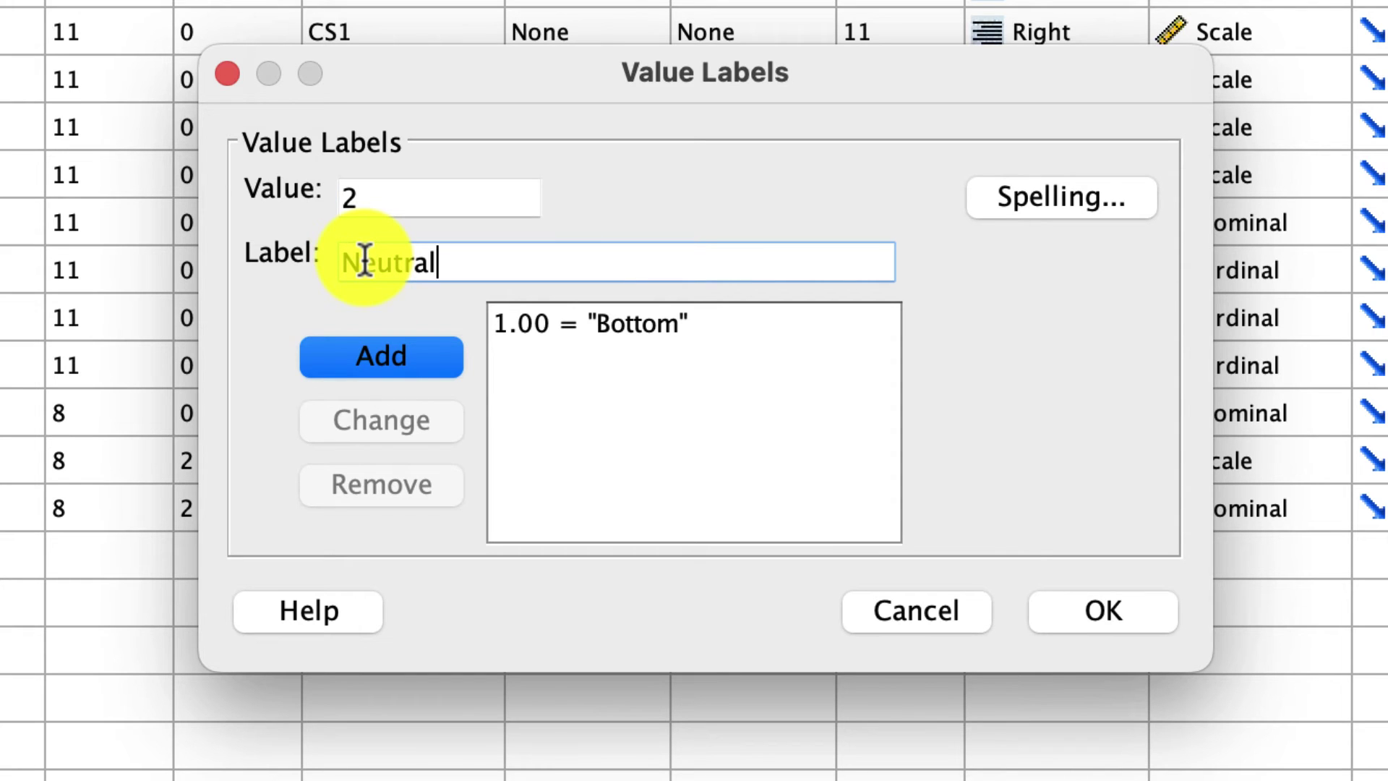
type("al")
left_click(405, 372)
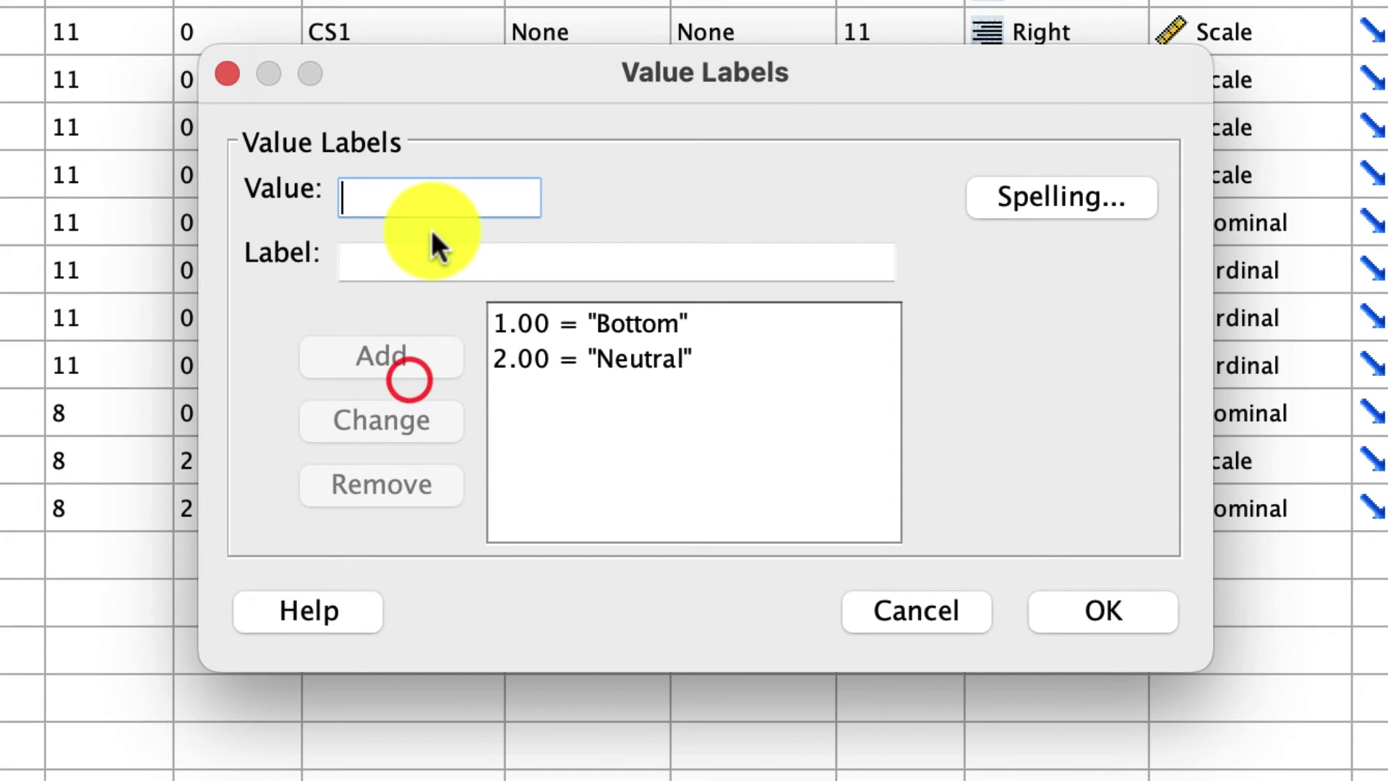
Step: Add value label 3 = Top and confirm the labels
type("3")
left_click(441, 250)
type("Top")
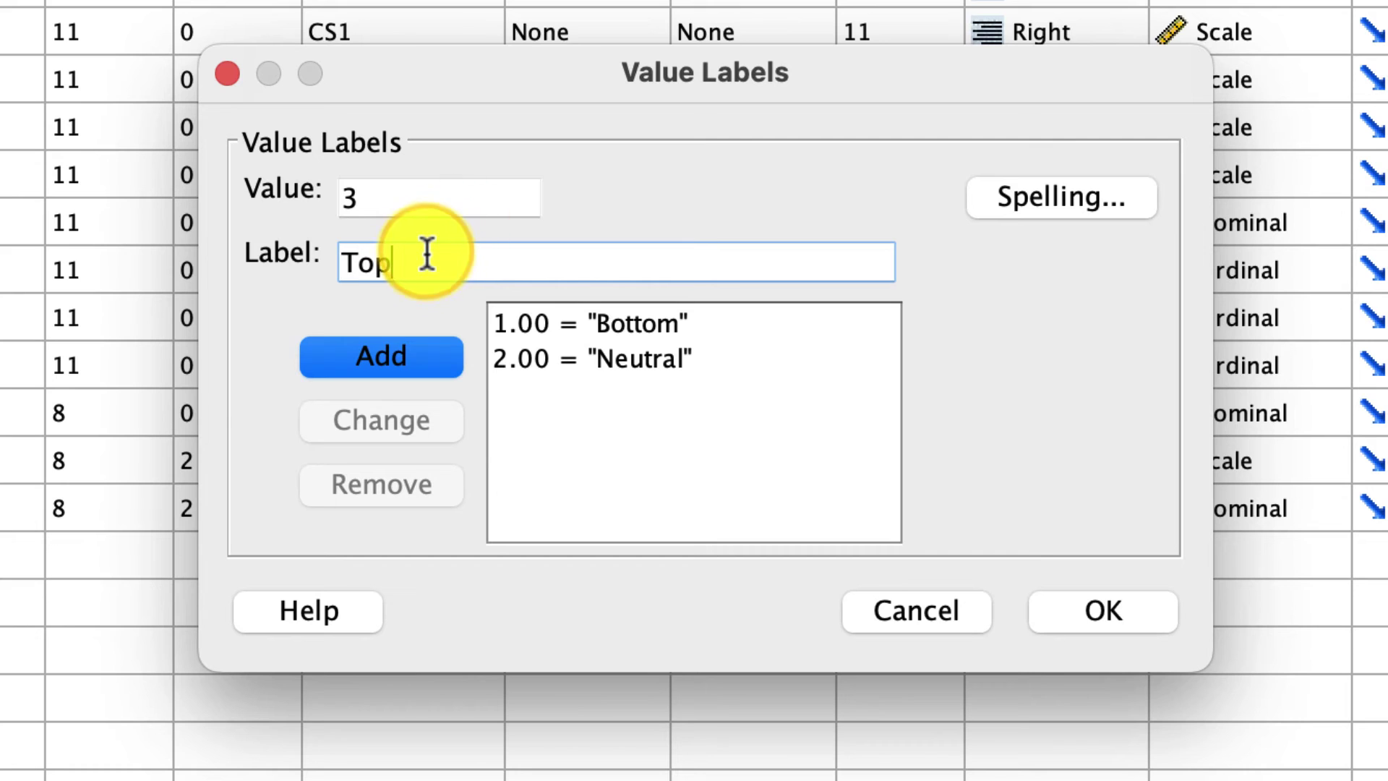
left_click(327, 356)
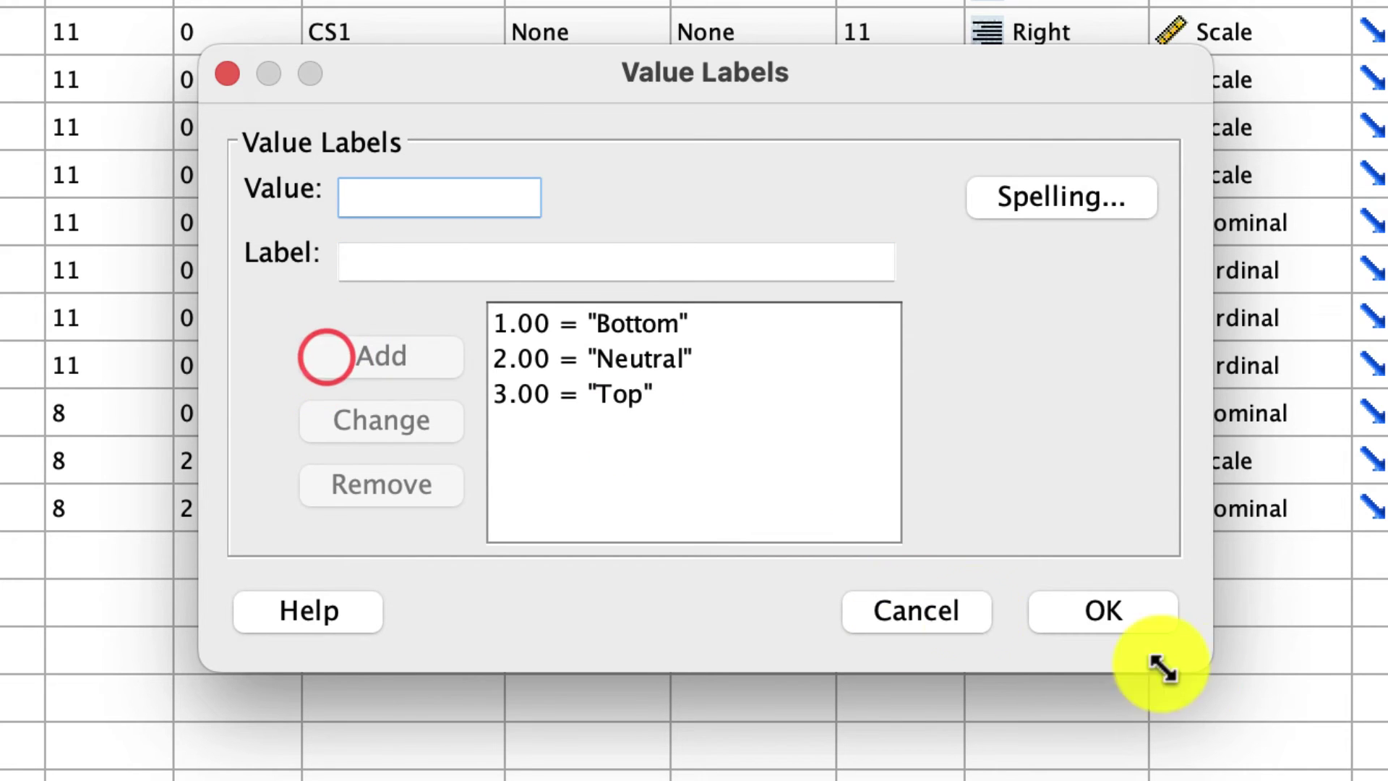
left_click(1113, 607)
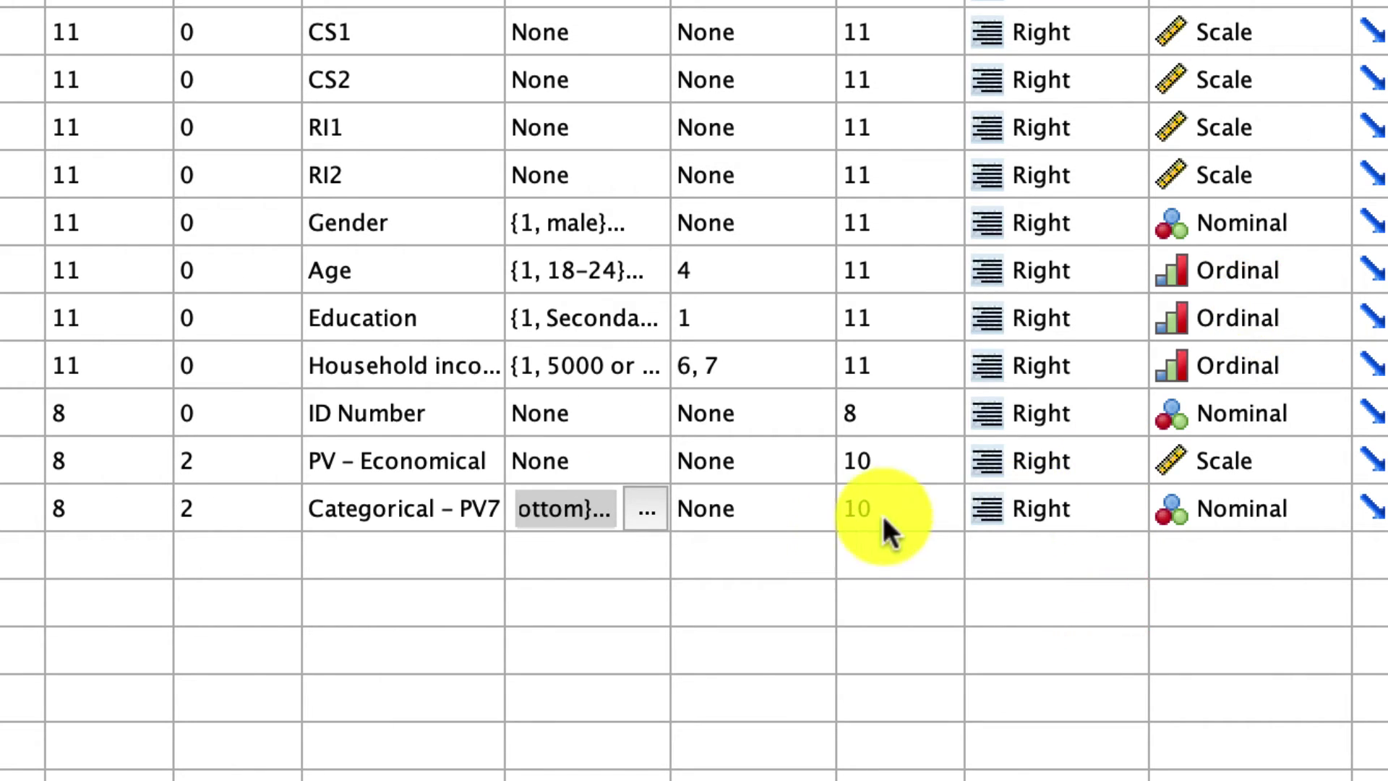
left_click(804, 532)
left_click(744, 565)
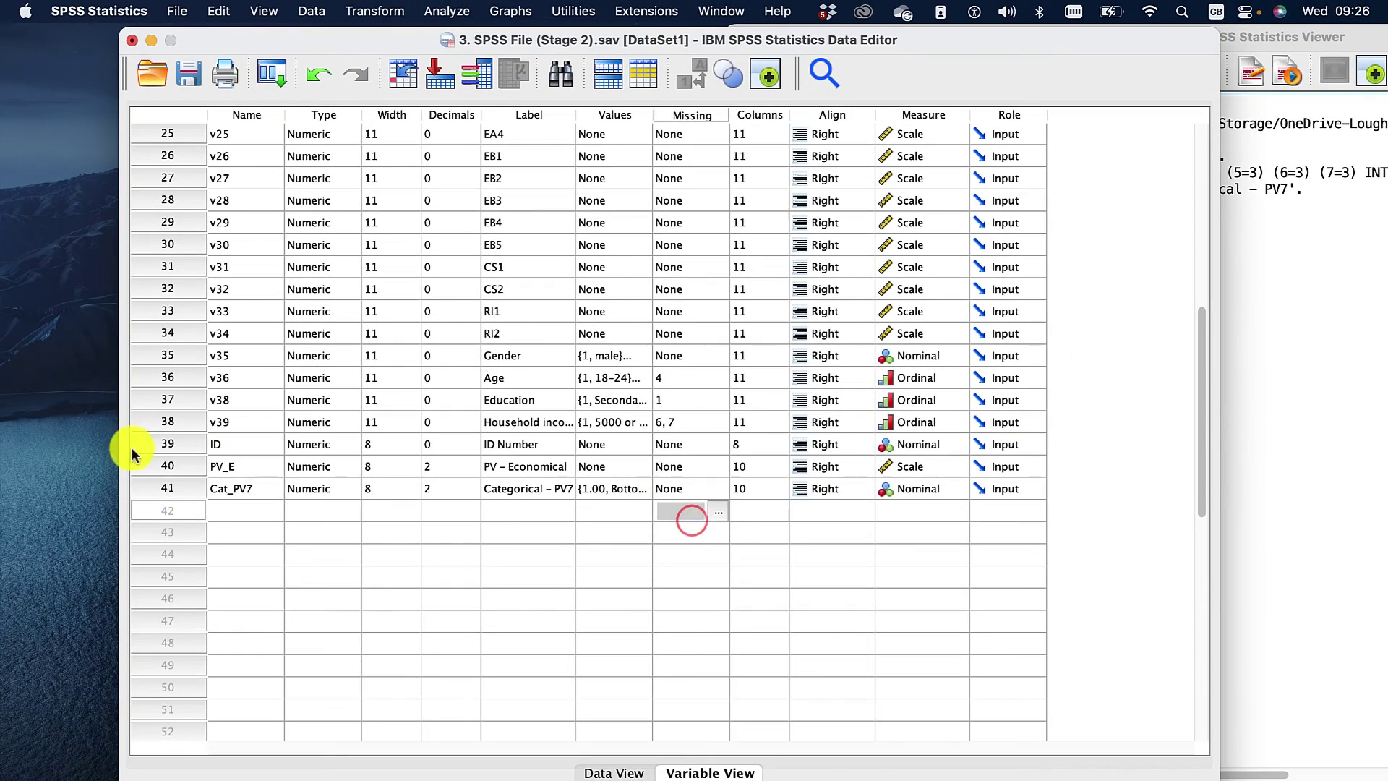
left_click(169, 489)
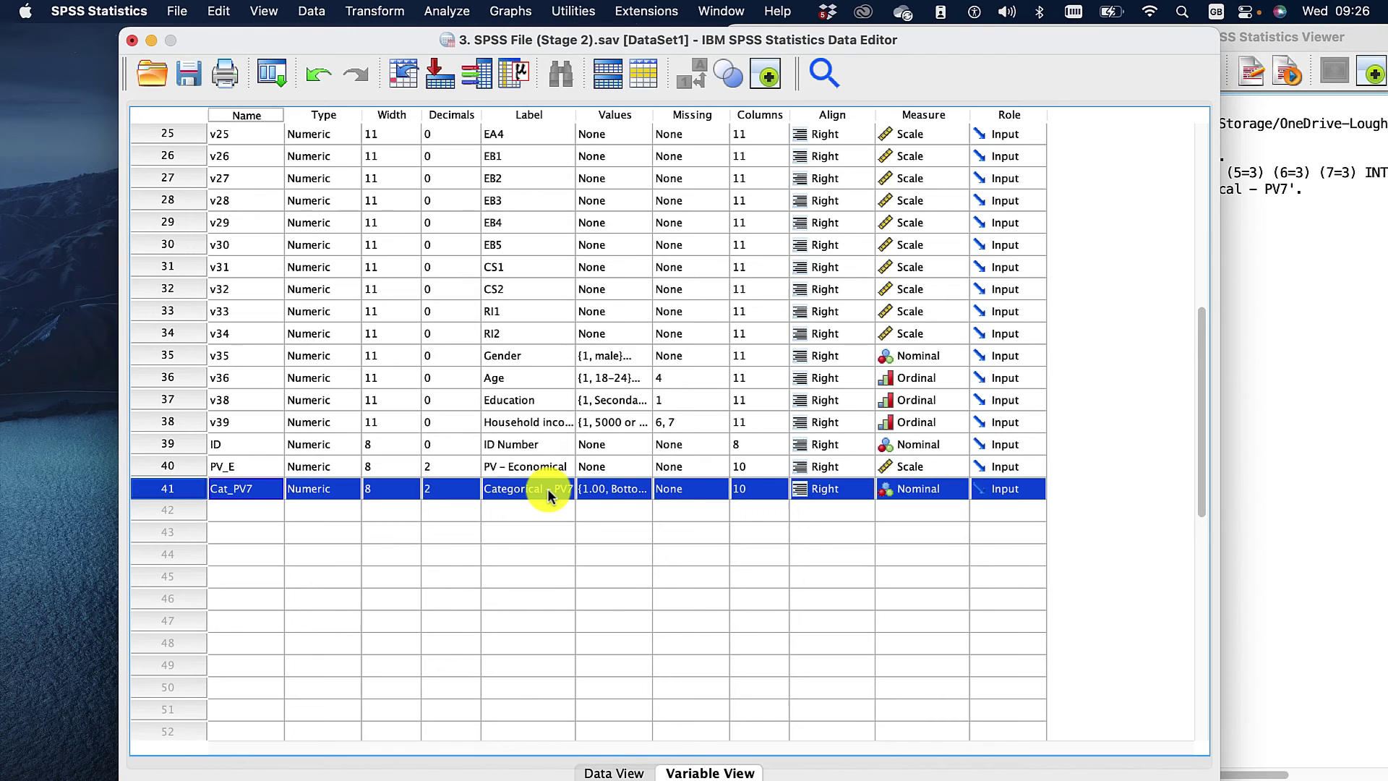
left_click(601, 488)
left_click(642, 488)
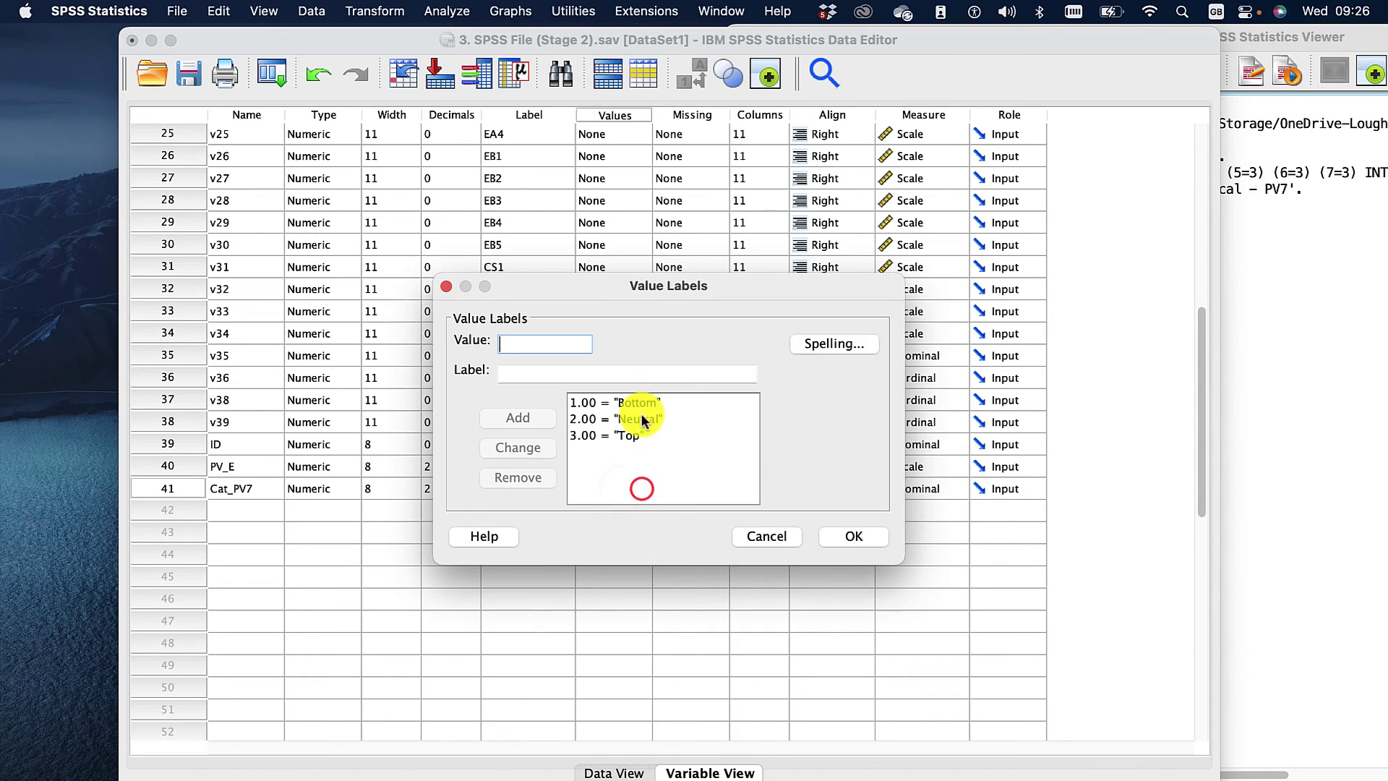
left_click(755, 535)
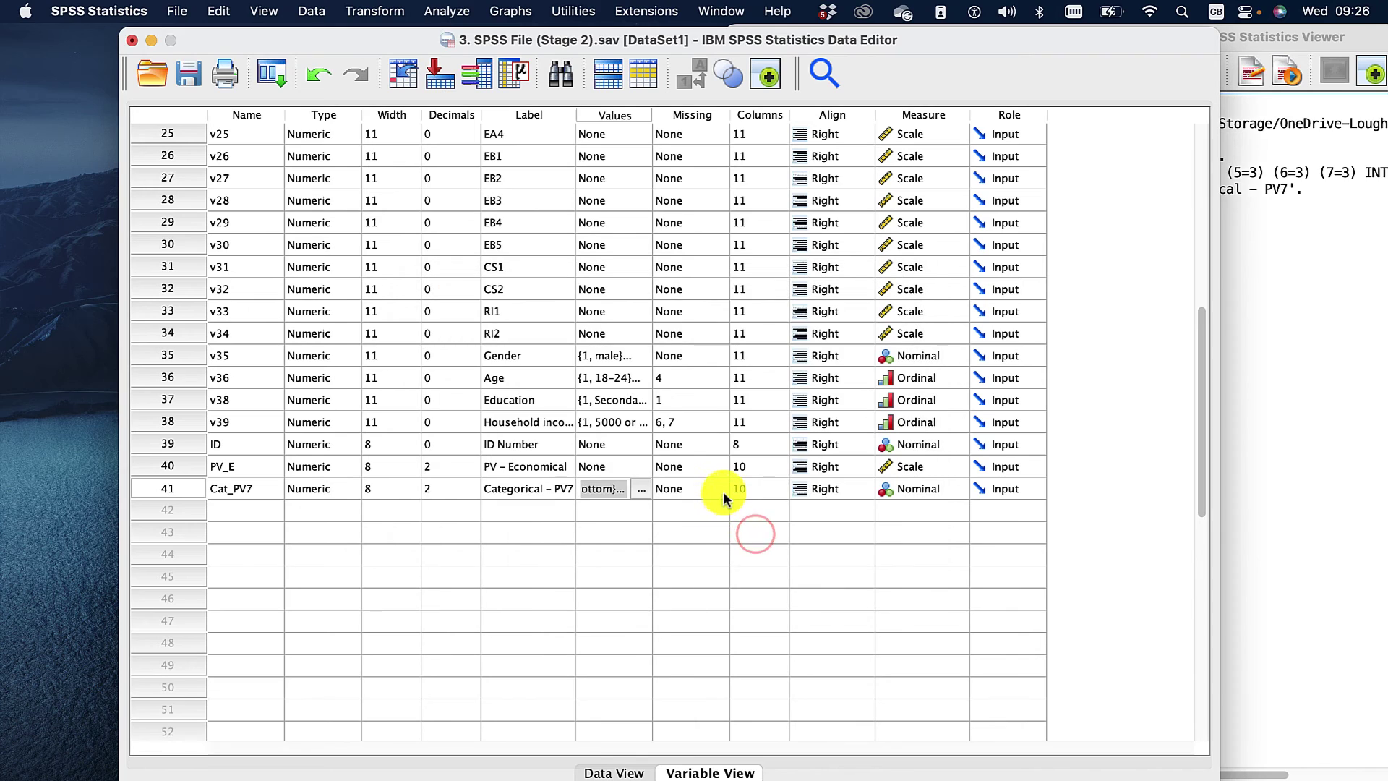
left_click(723, 489)
left_click(719, 489)
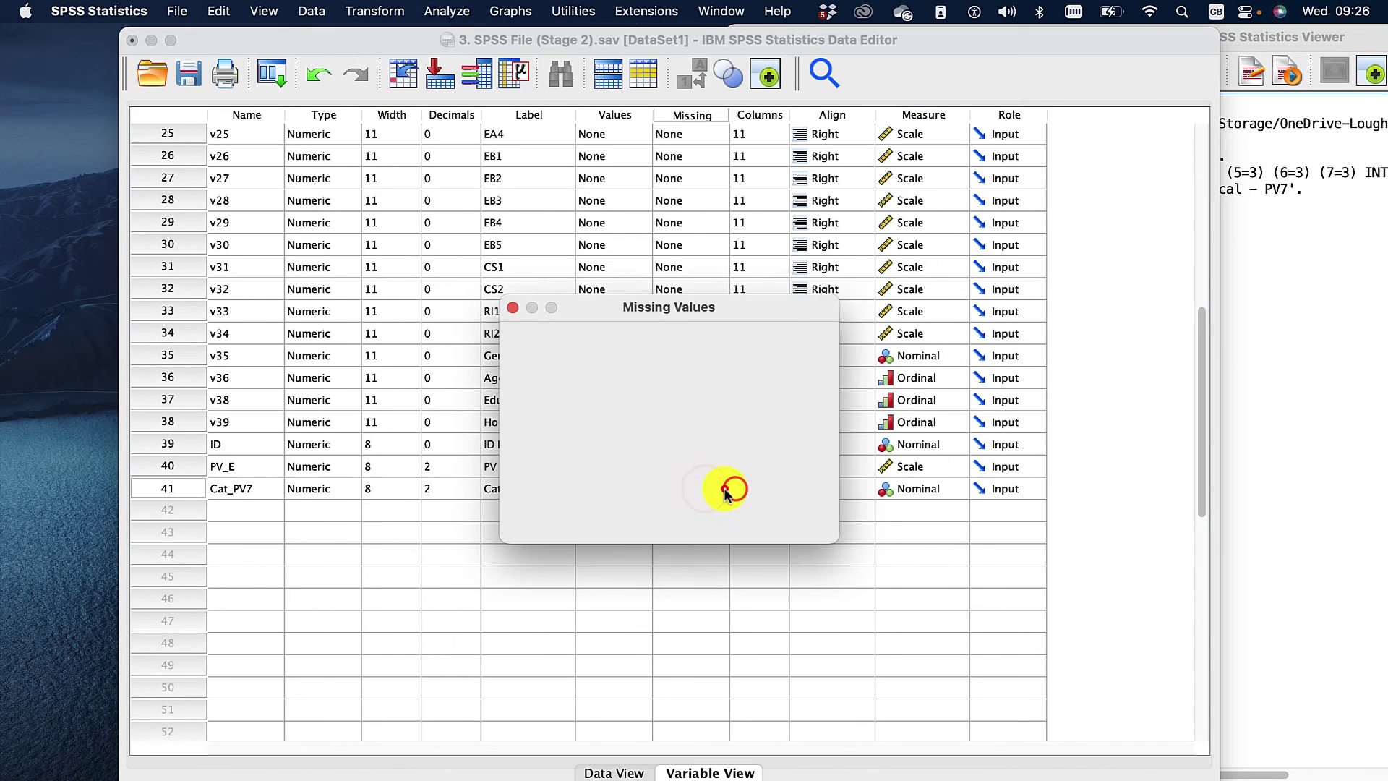
left_click(578, 367)
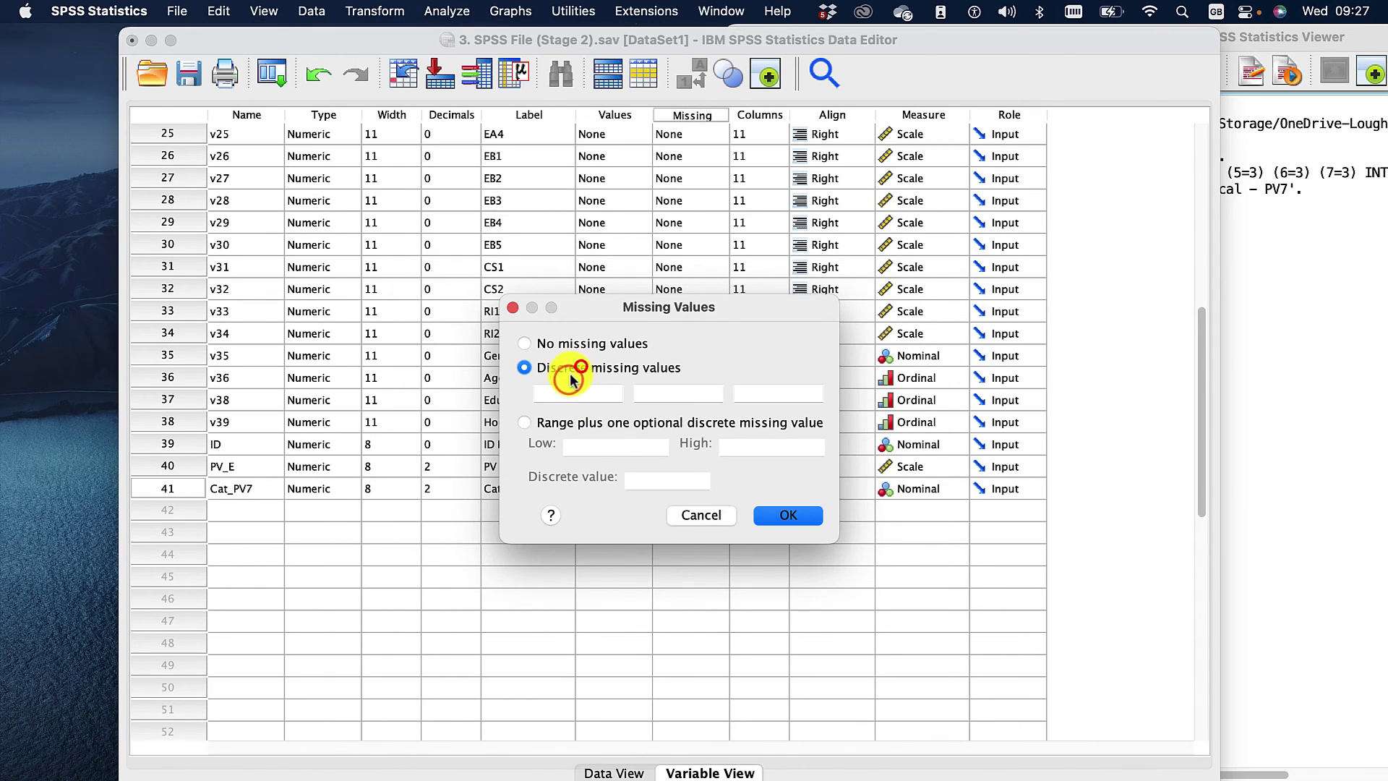
type("3")
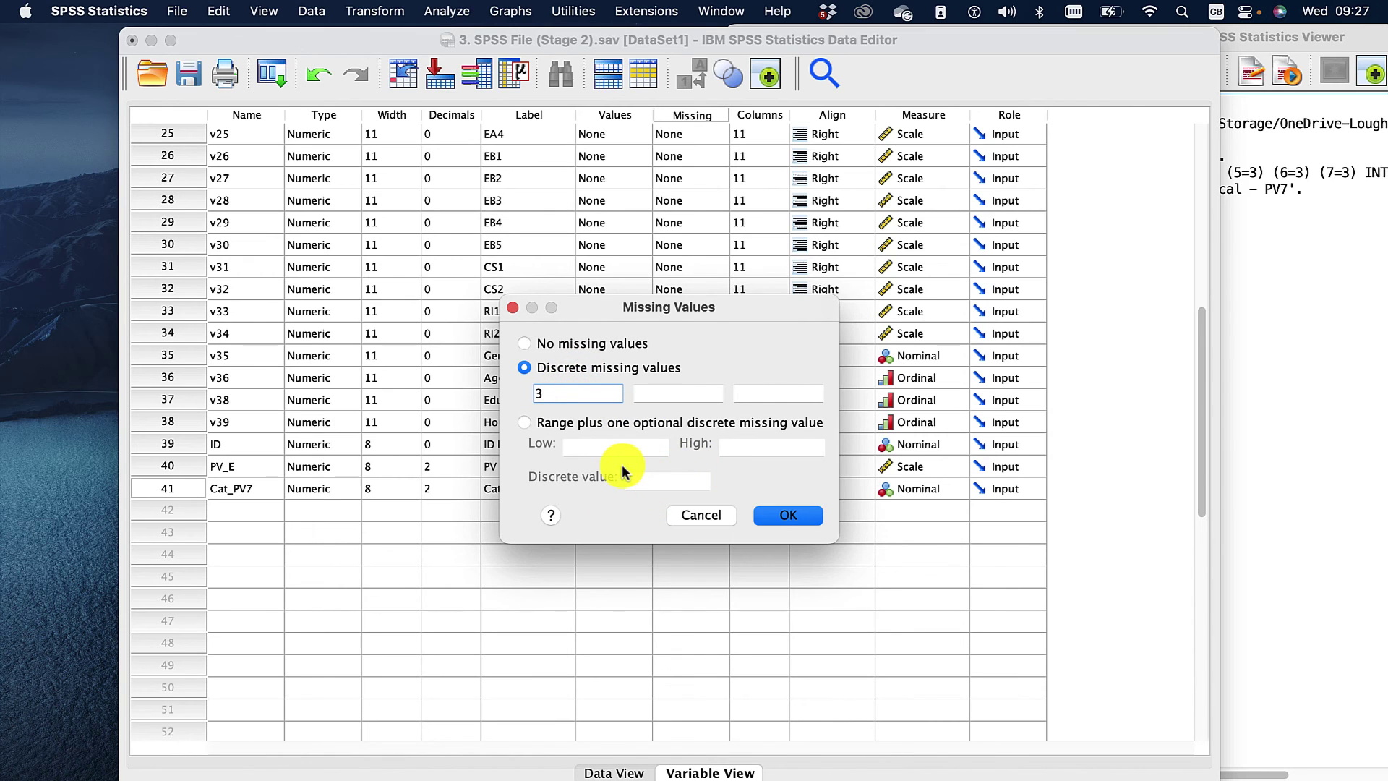
left_click(718, 489)
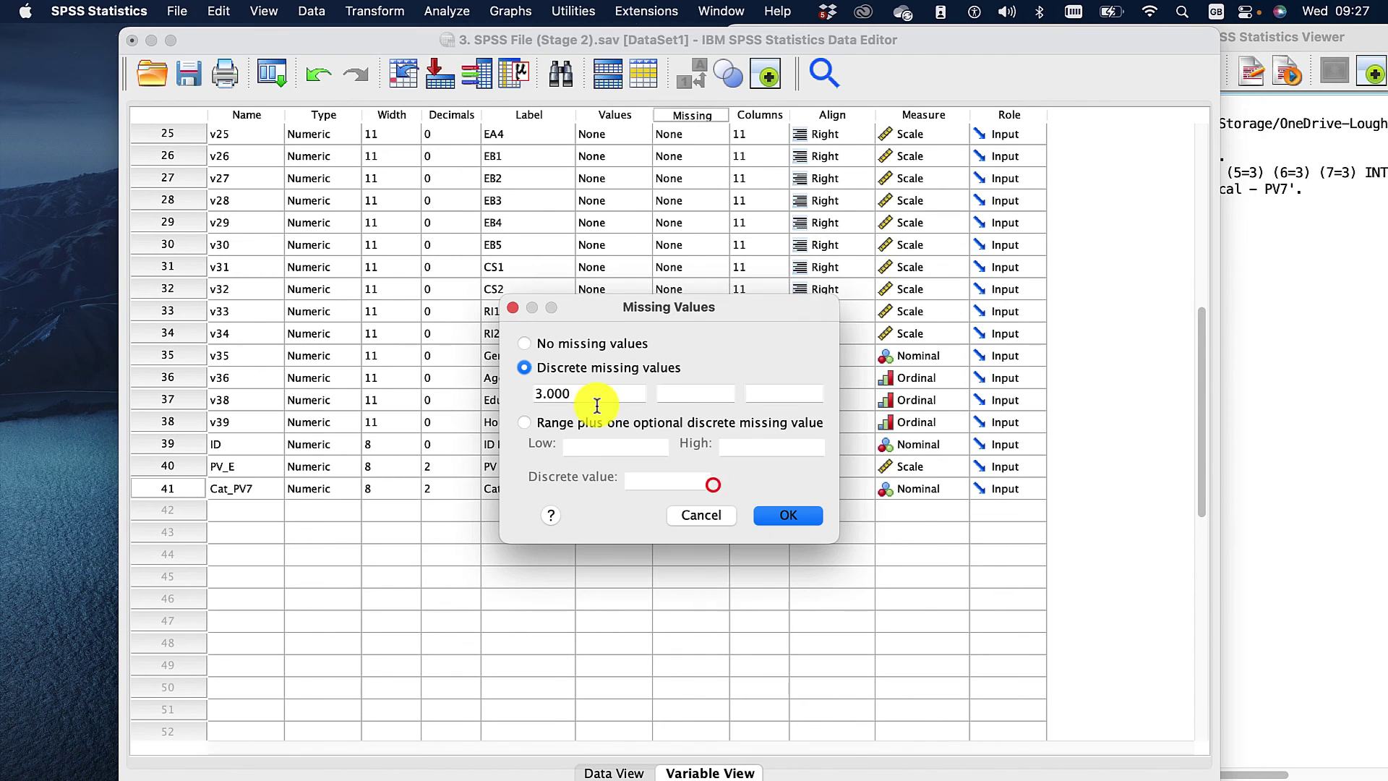
left_click_drag(583, 394, 535, 394)
type("2")
left_click(696, 391)
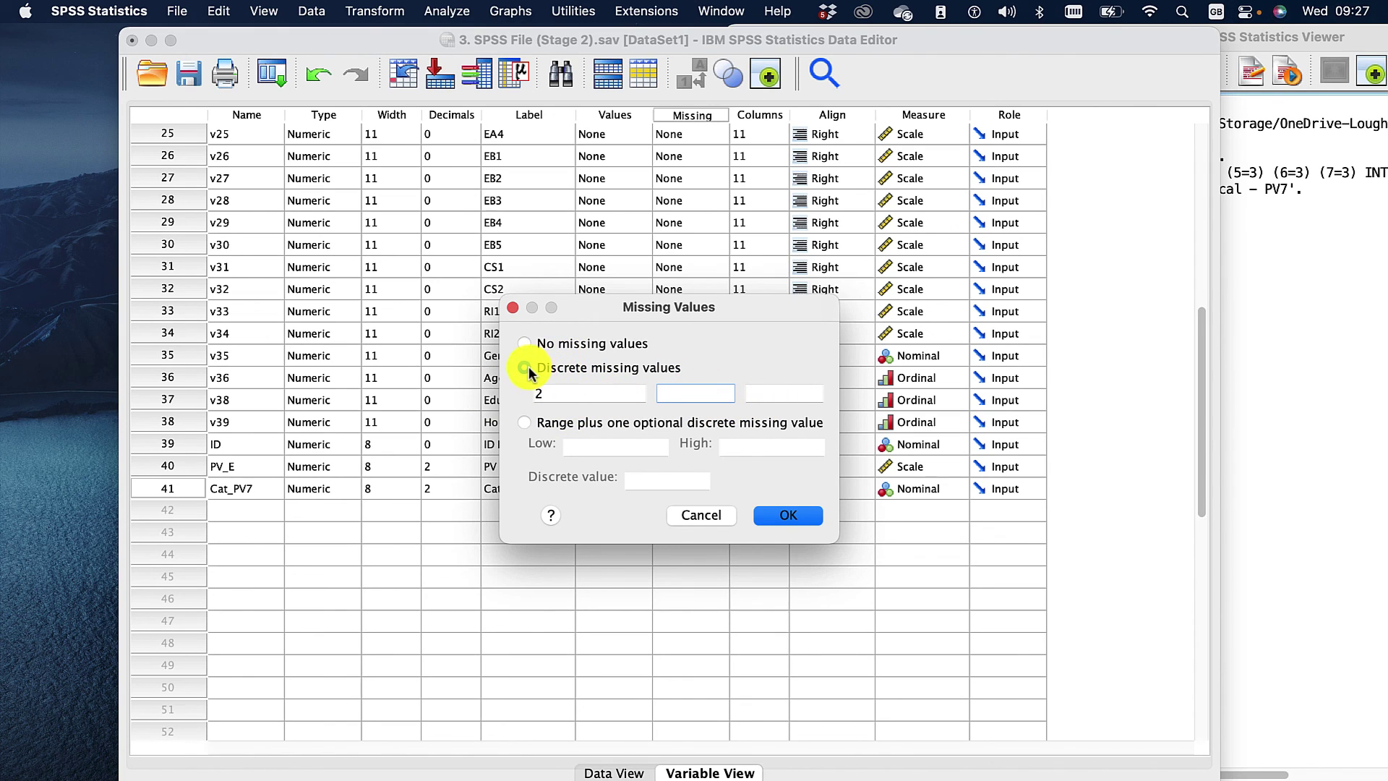
left_click(691, 513)
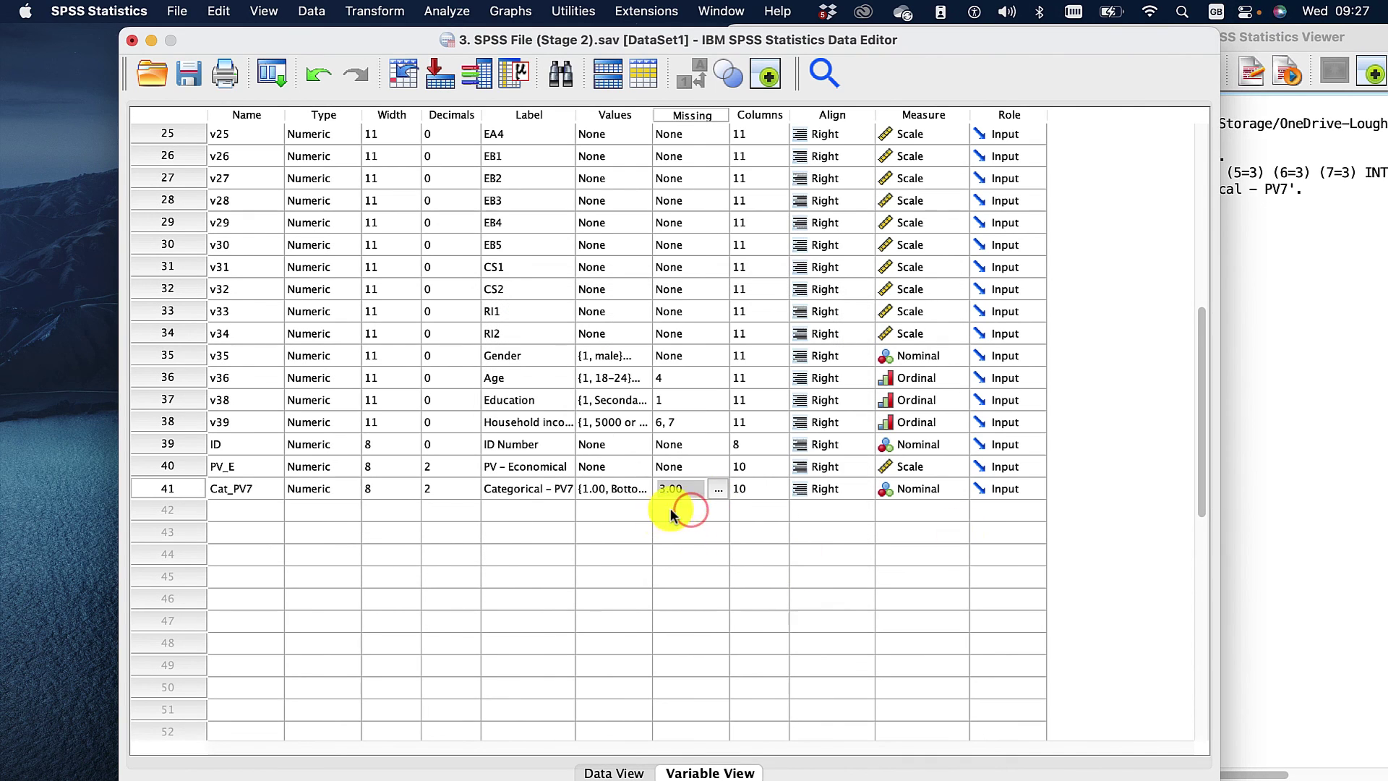
left_click(716, 488)
left_click(557, 344)
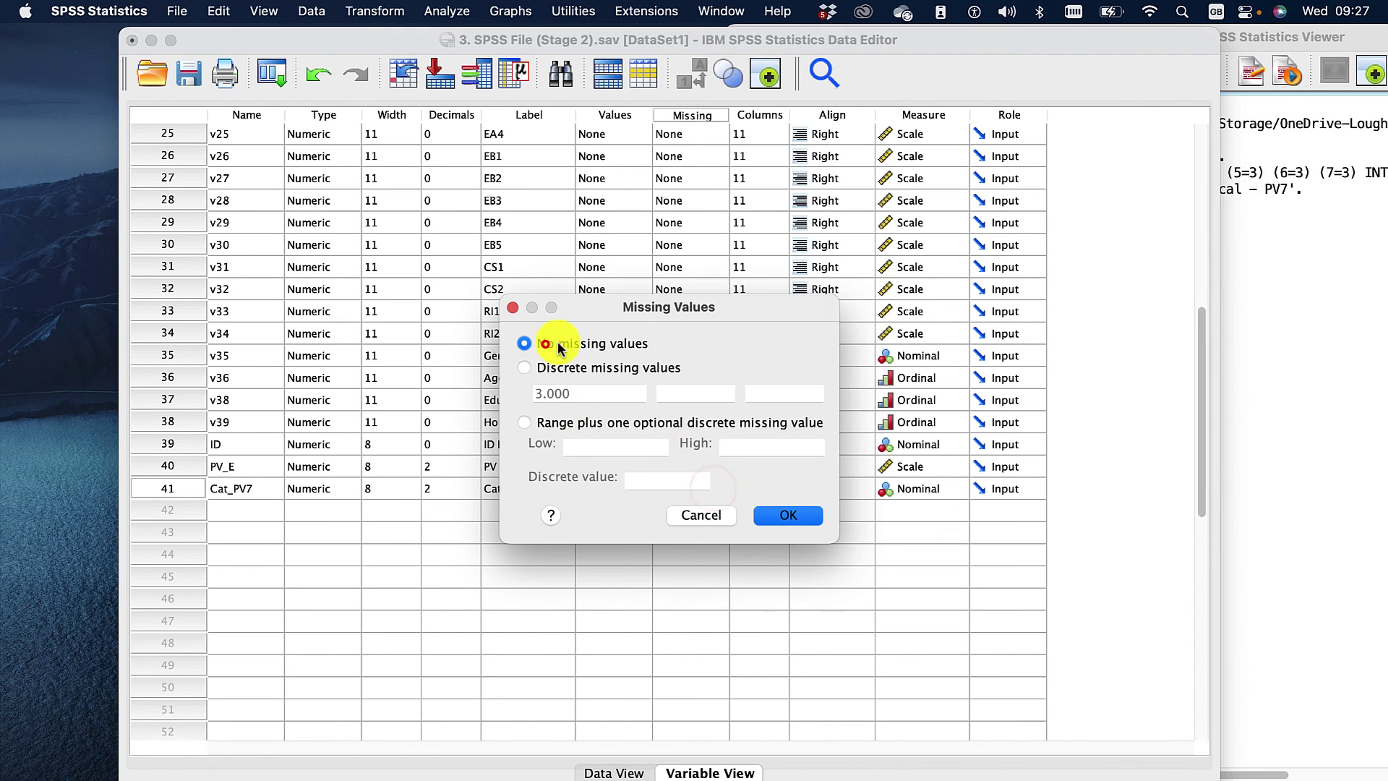
left_click(770, 514)
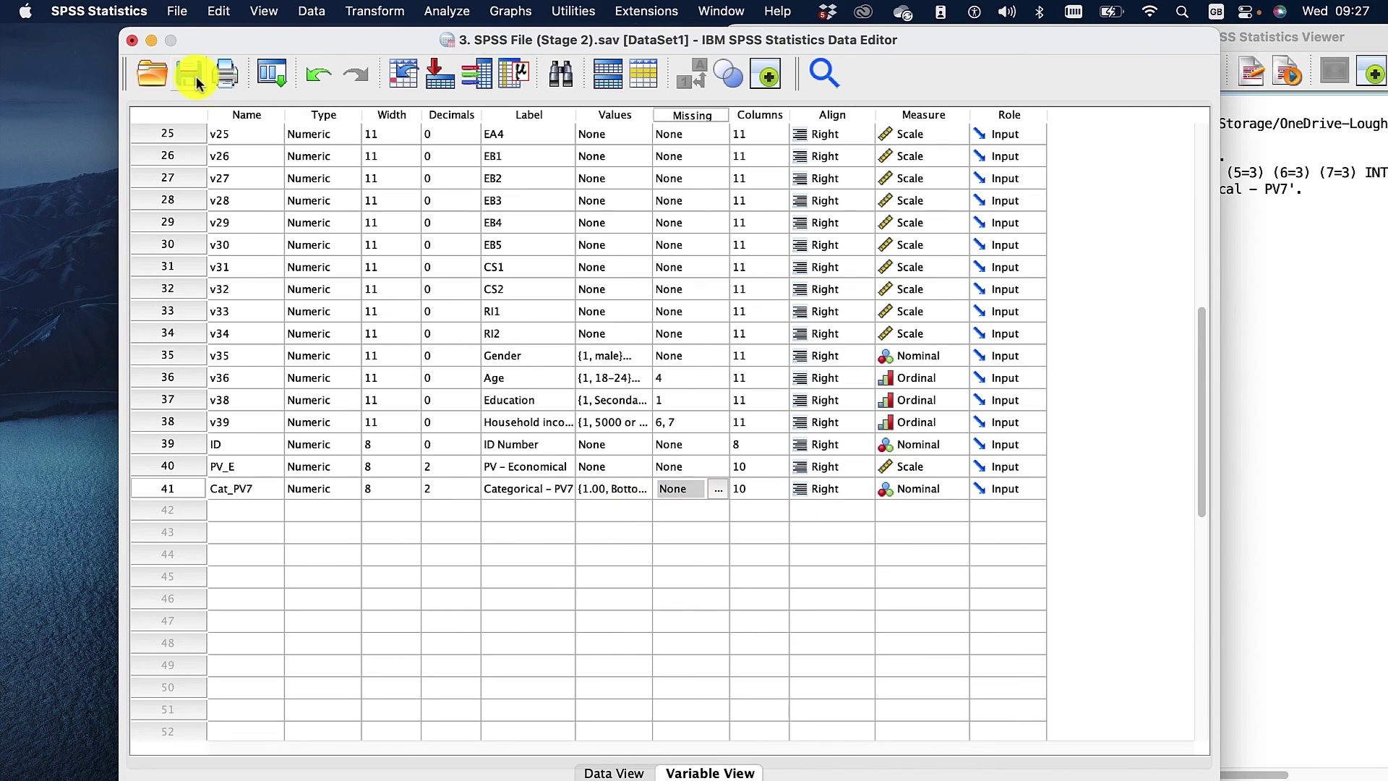